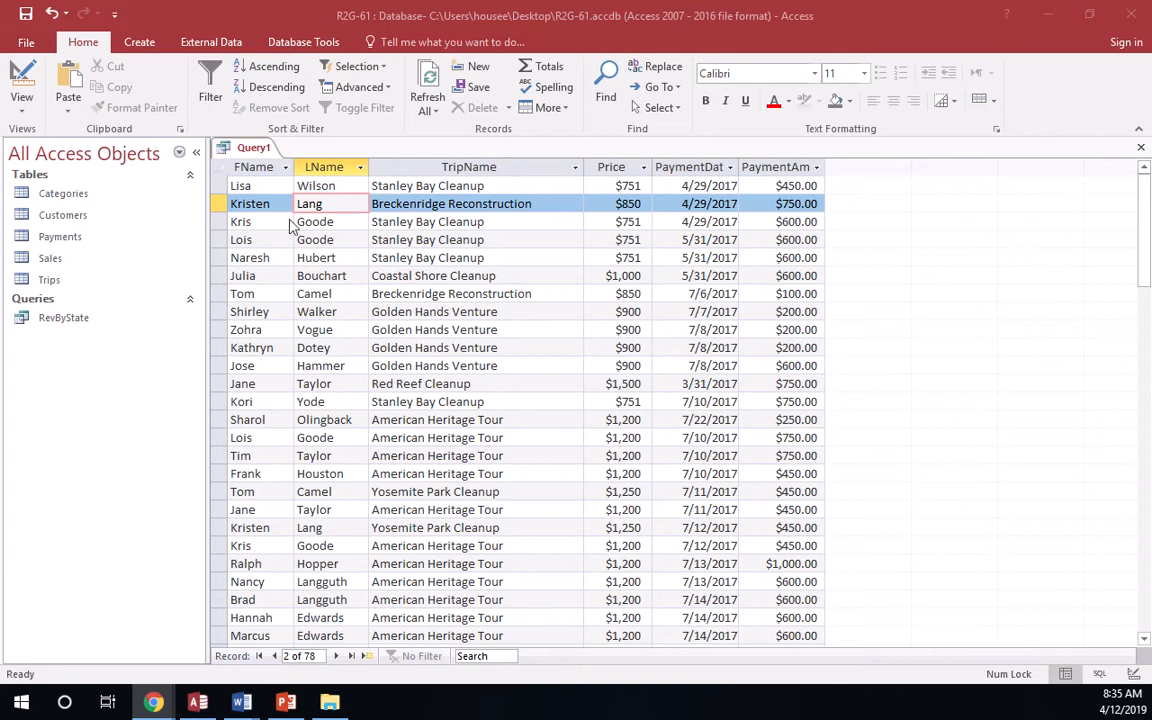
- Switch the Query1 results to Design View
click(302, 204)
click(342, 244)
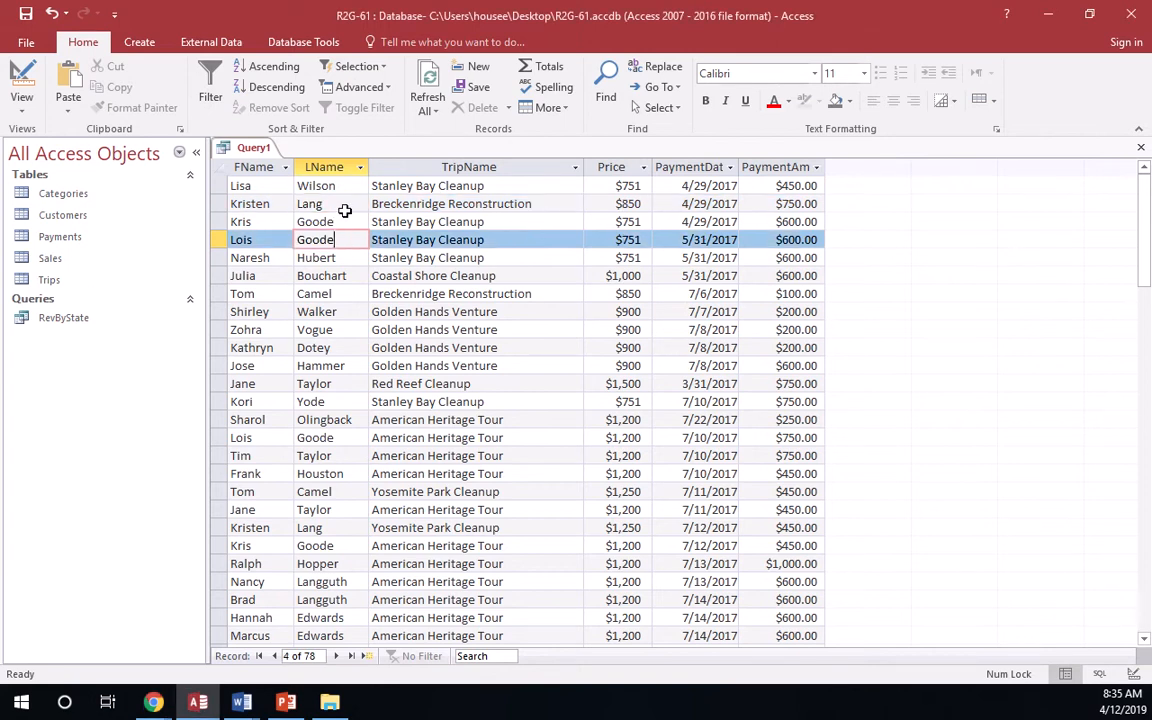
click(345, 211)
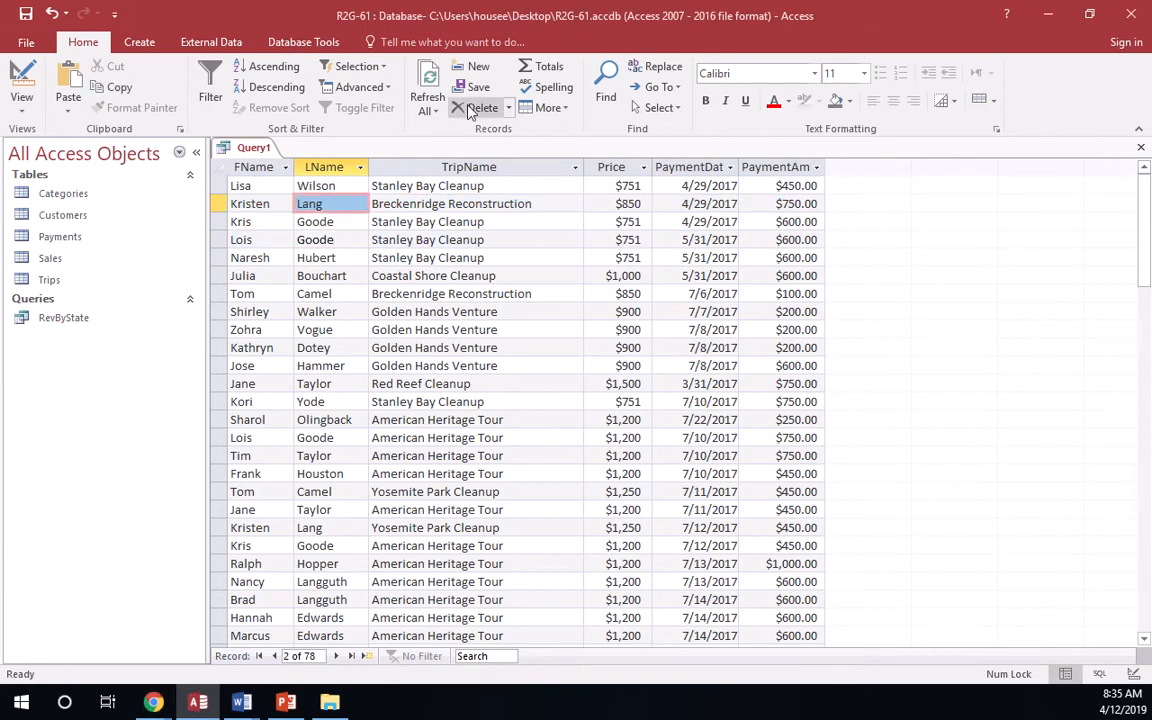
click(31, 108)
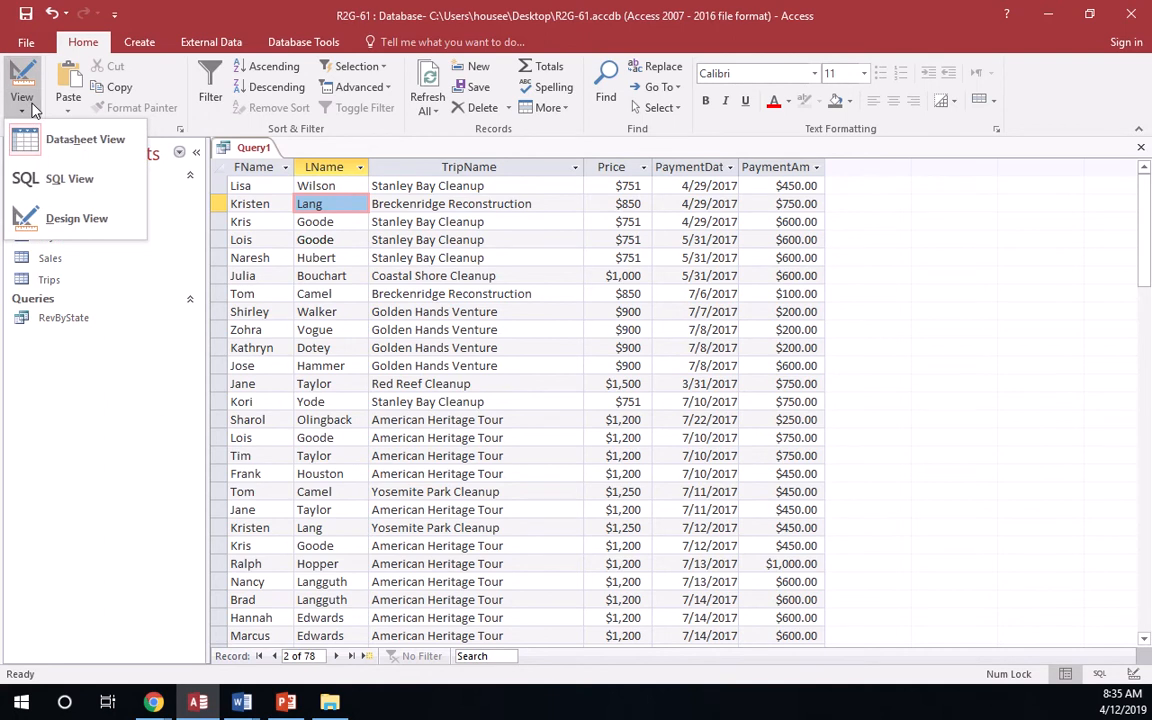
click(72, 218)
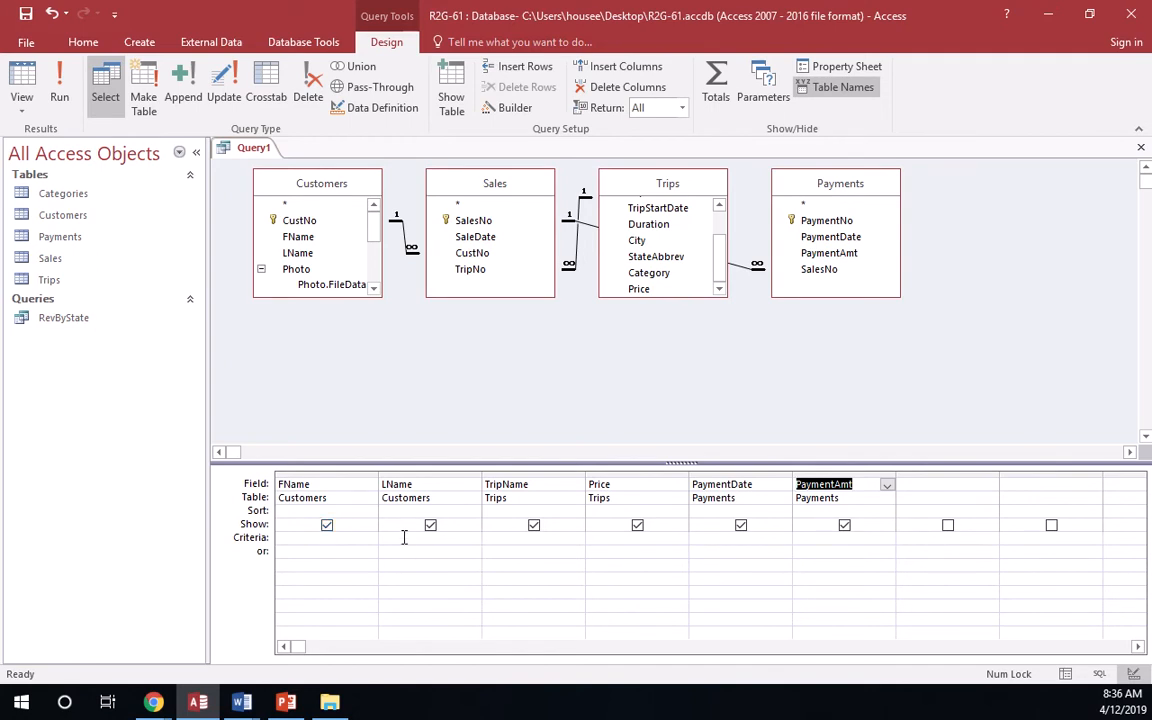
- Set the FName field in the query grid to sort in ascending order
click(360, 510)
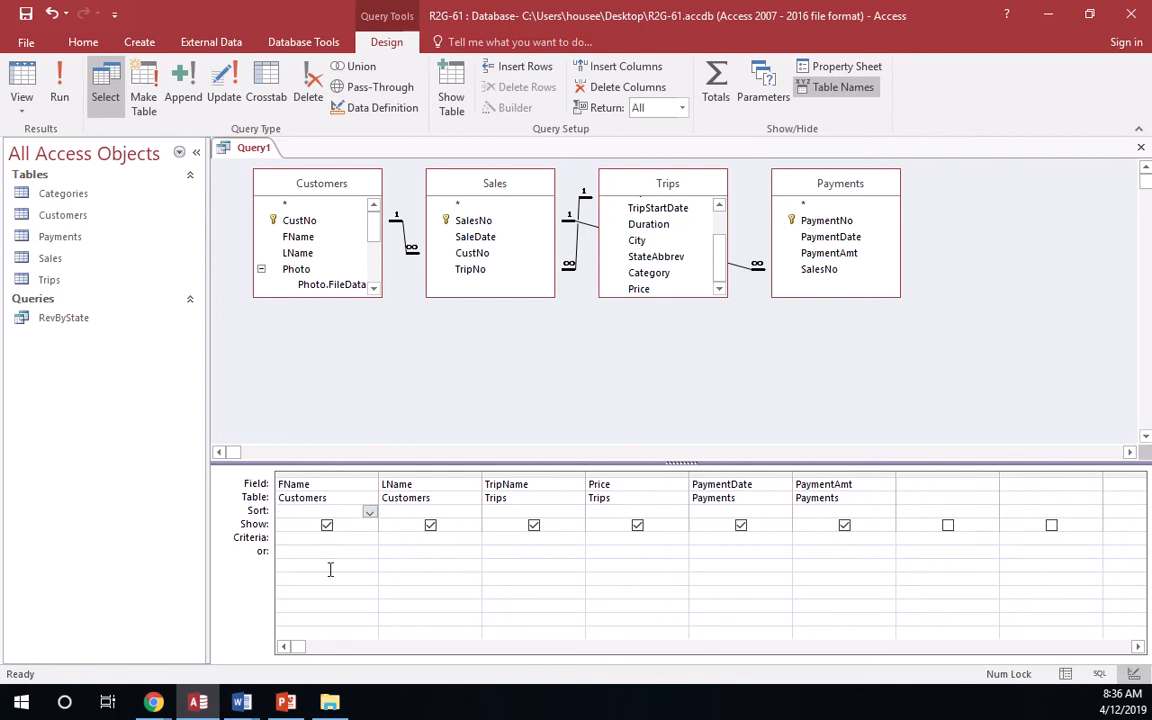
click(370, 512)
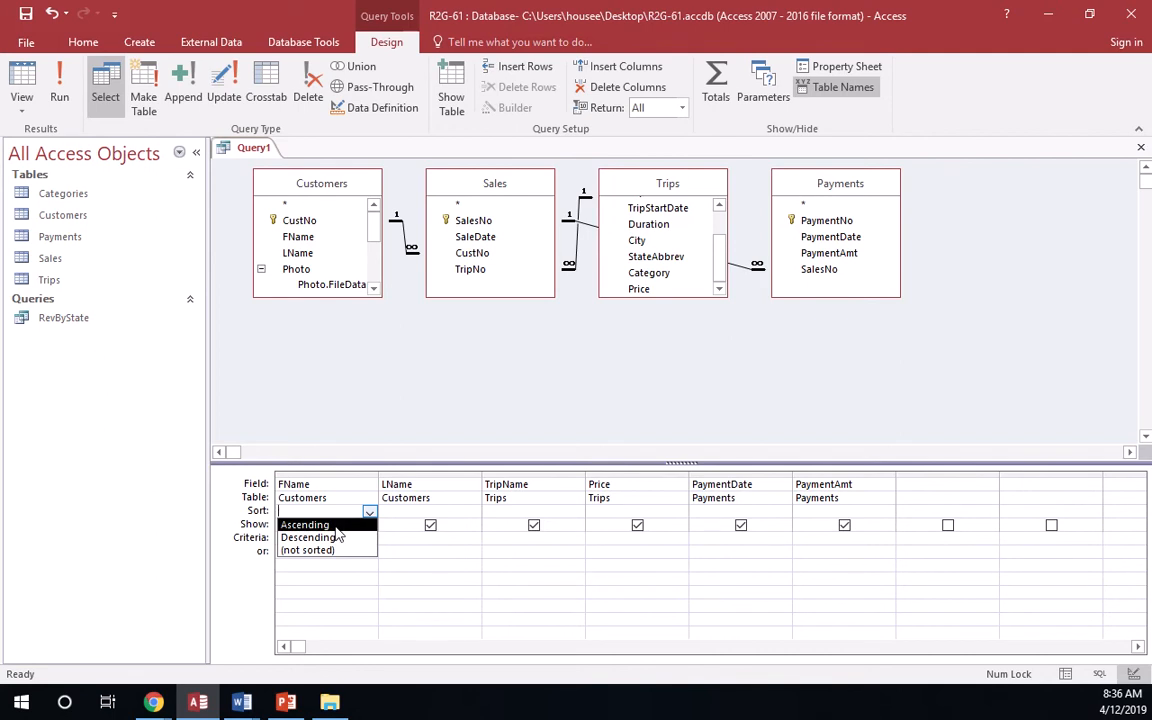
click(335, 526)
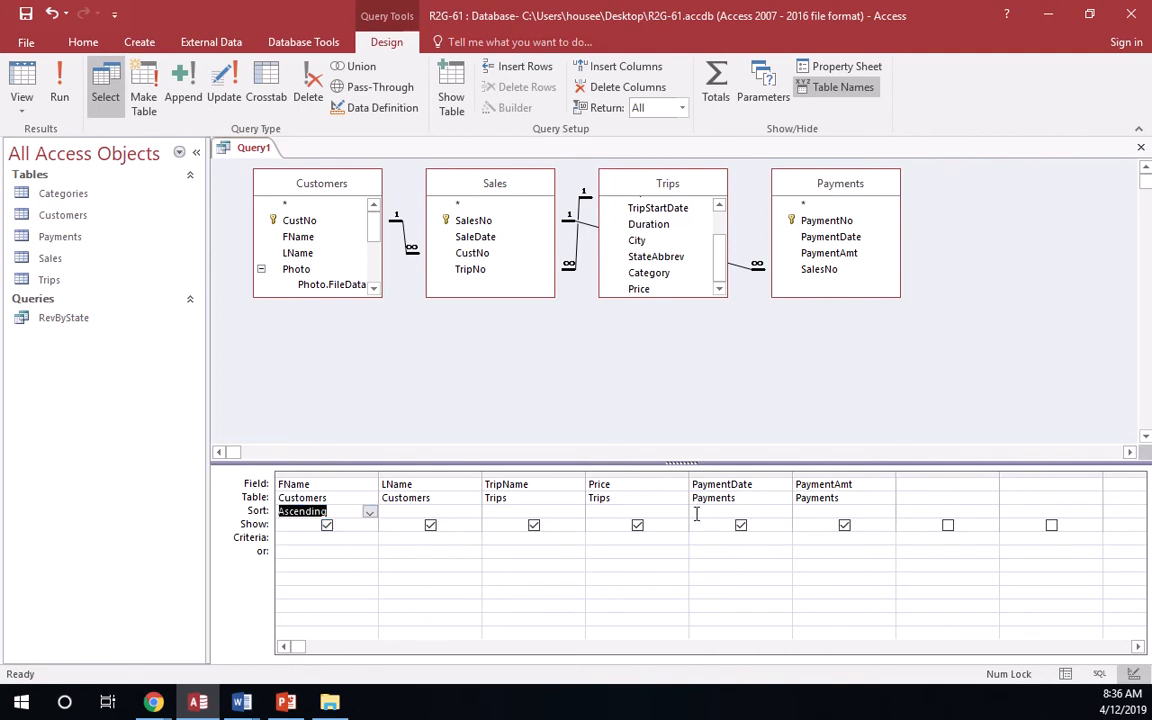
- Set the PaymentDate field to sort in ascending order and display the query results in Datasheet View
click(763, 512)
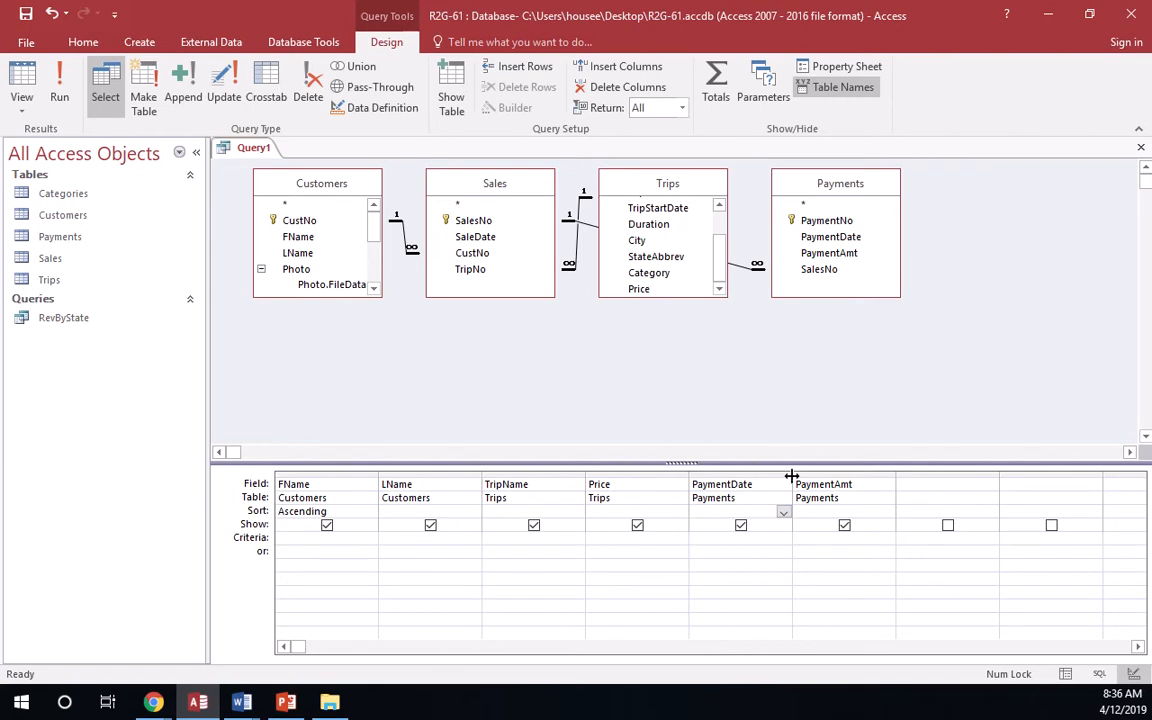
click(784, 513)
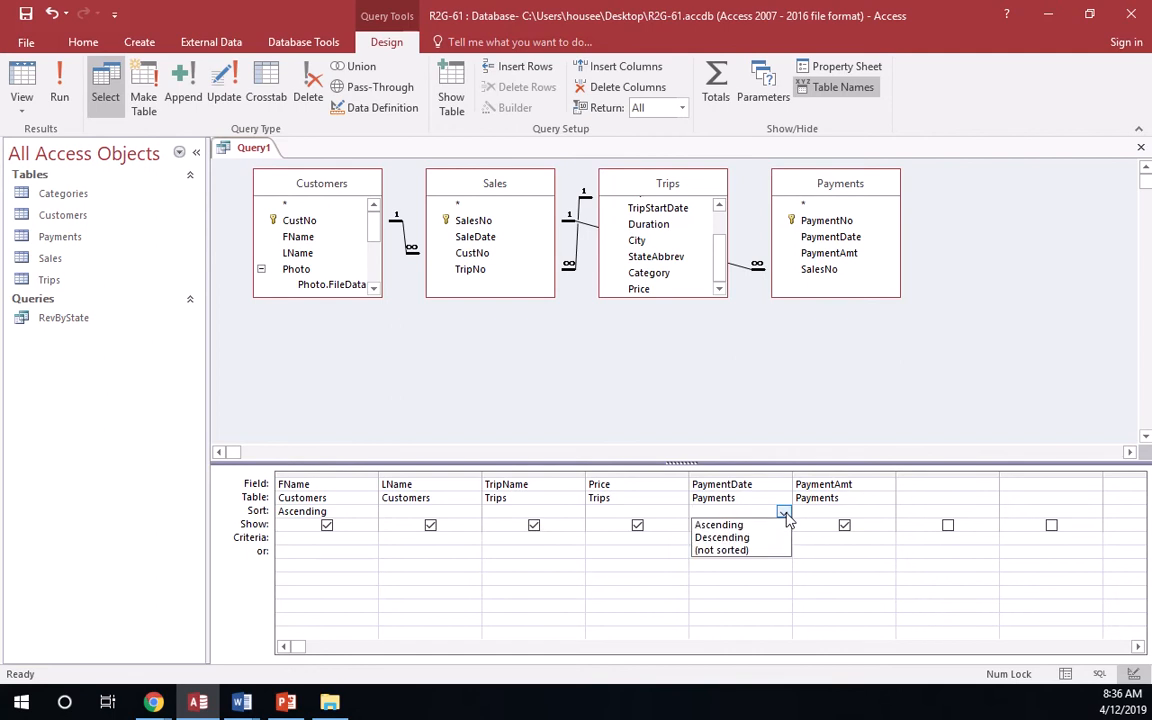
click(725, 524)
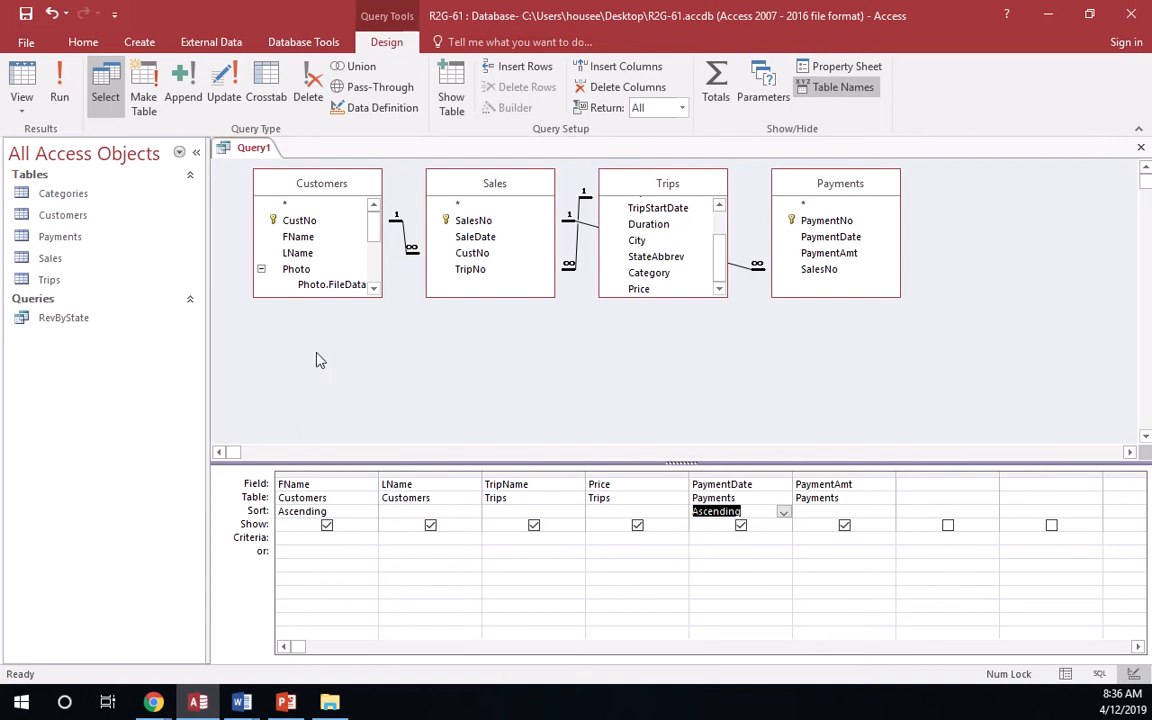
click(24, 110)
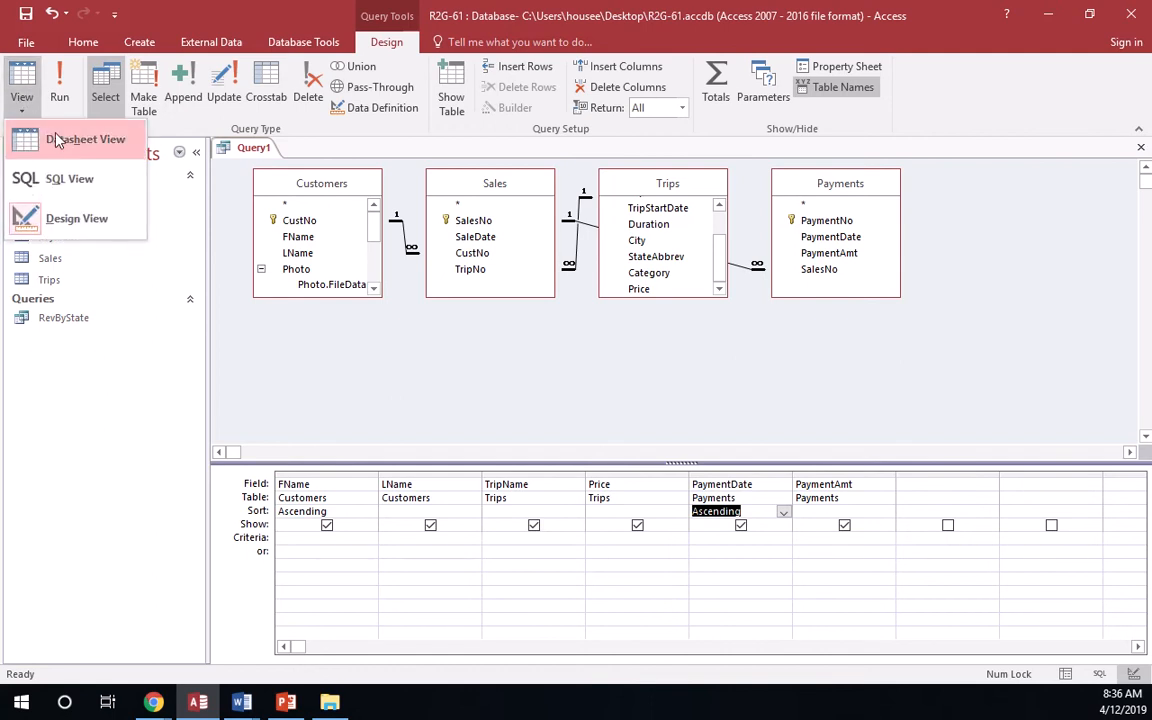
click(57, 140)
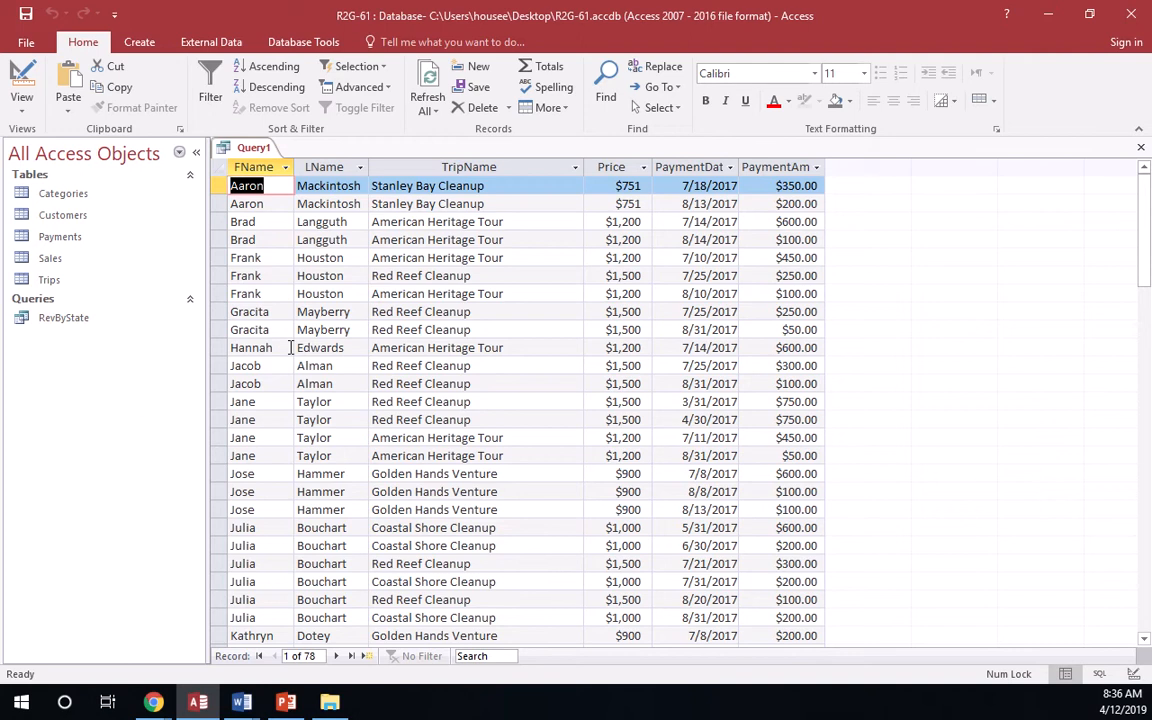
- Return the query to Design View and set the FName field to not sorted
click(21, 100)
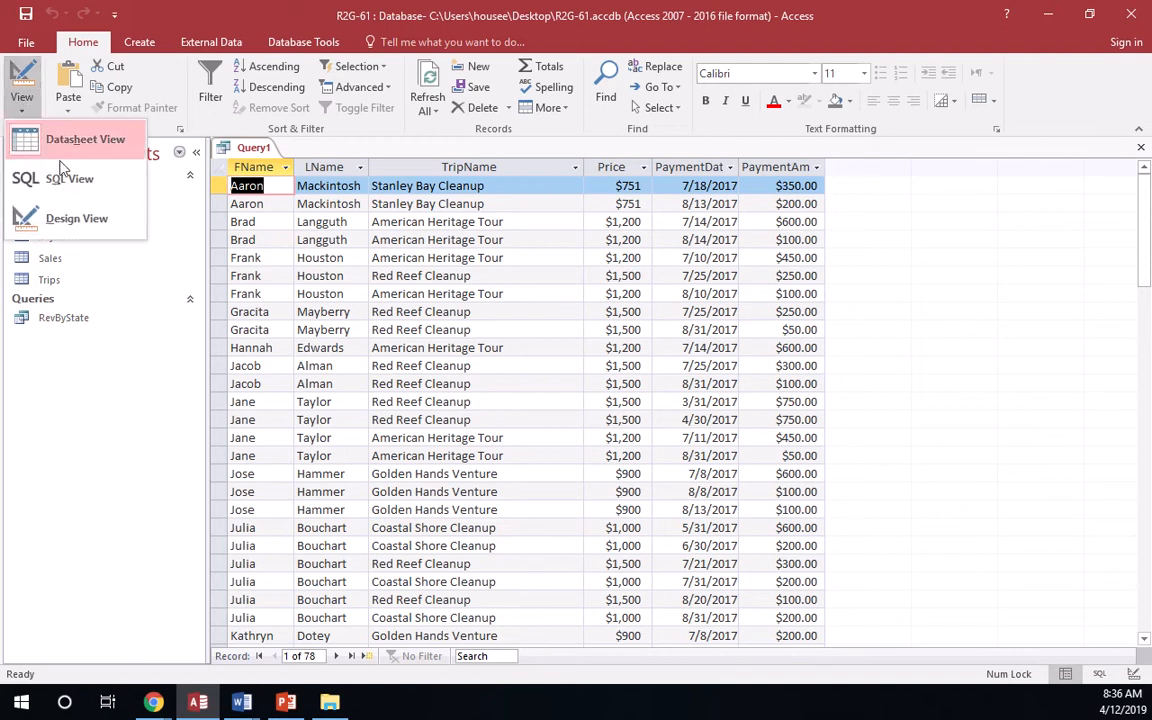
click(62, 217)
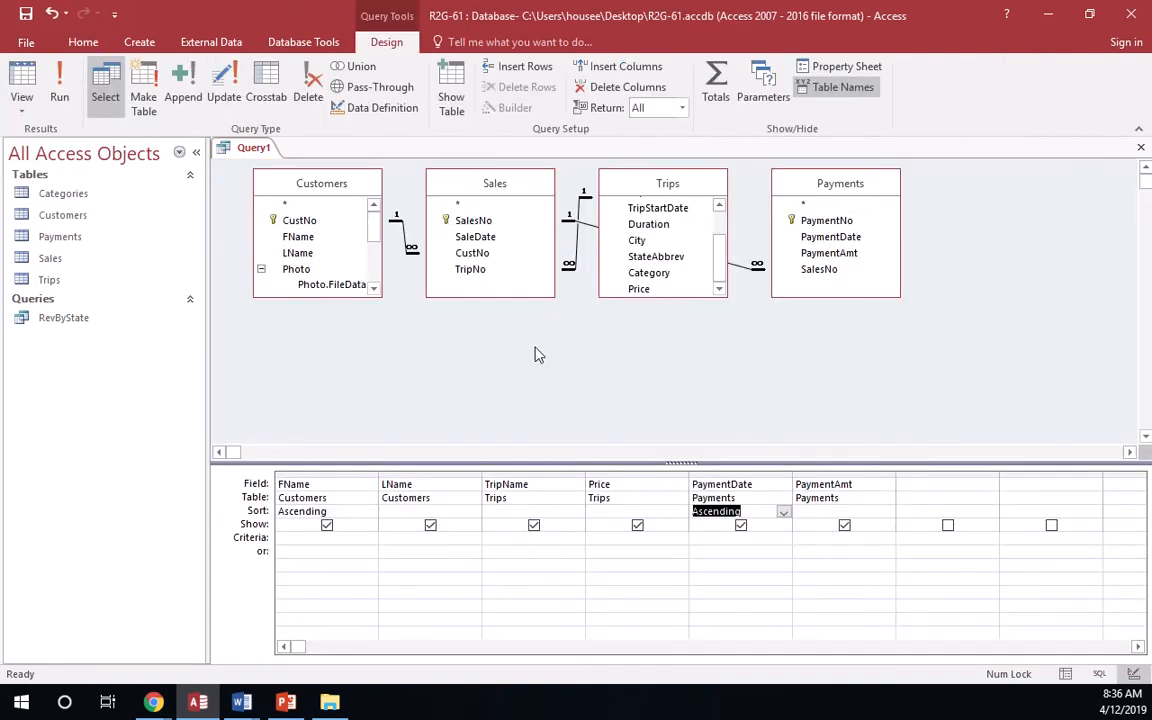
click(347, 511)
click(369, 512)
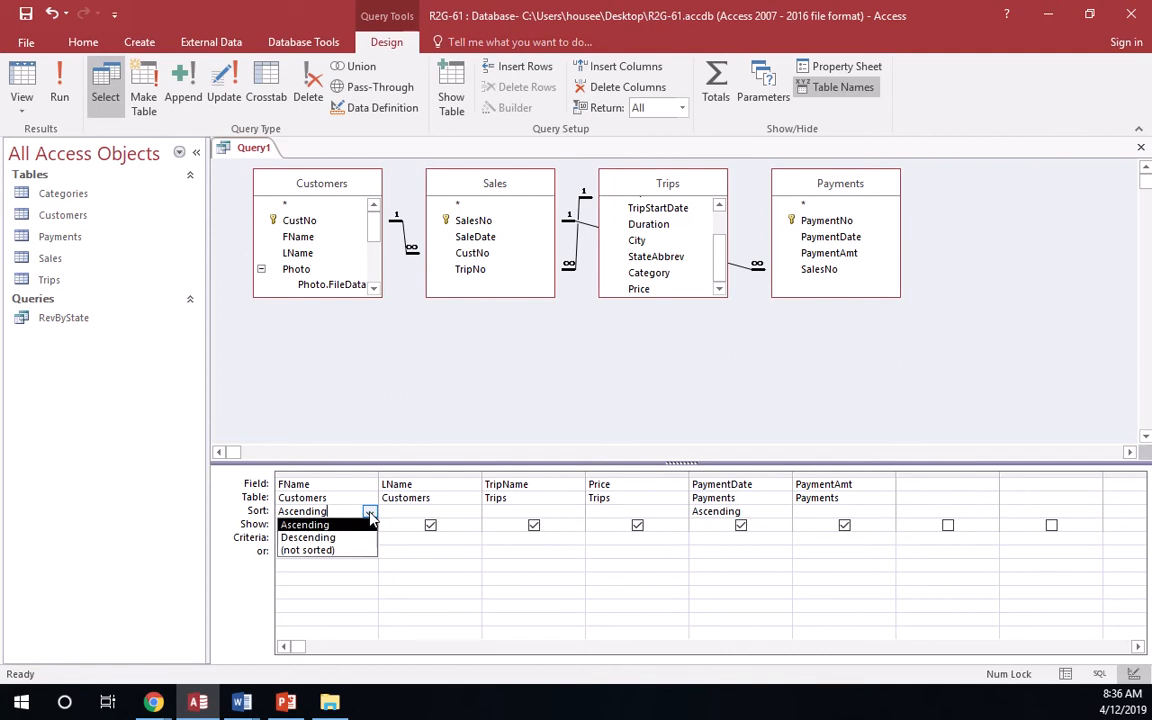
click(338, 551)
- Set the LName field to sort in ascending order and display the query results in Datasheet View
click(486, 511)
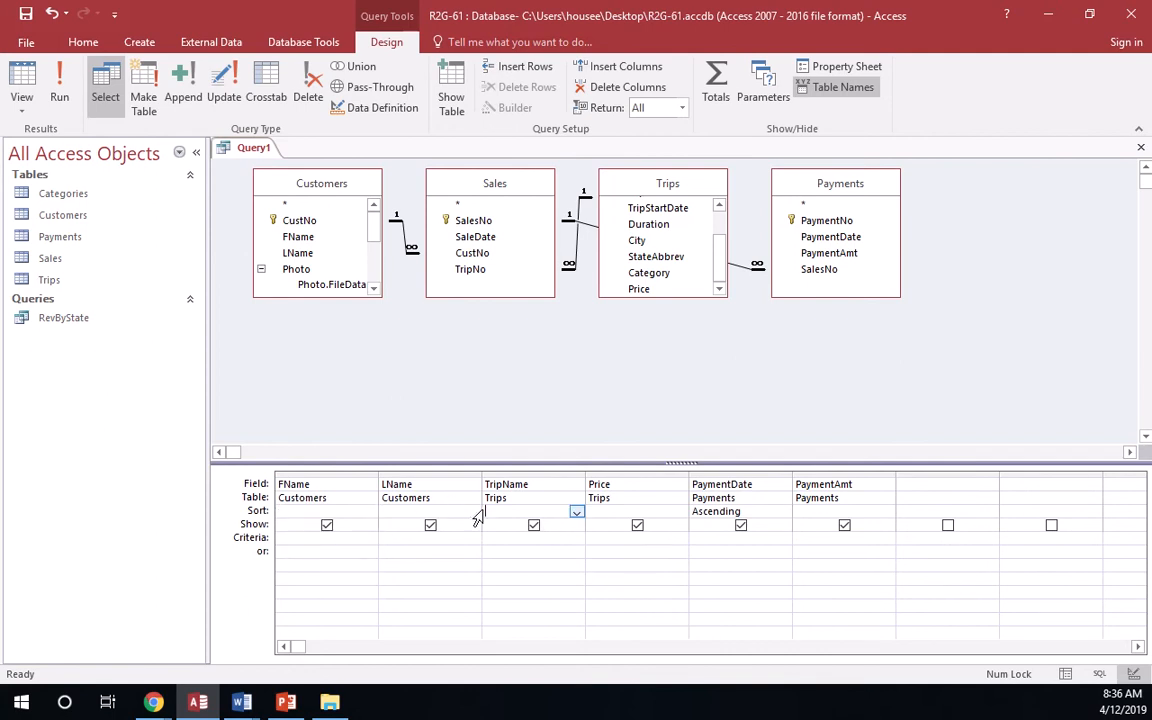
click(465, 512)
click(473, 512)
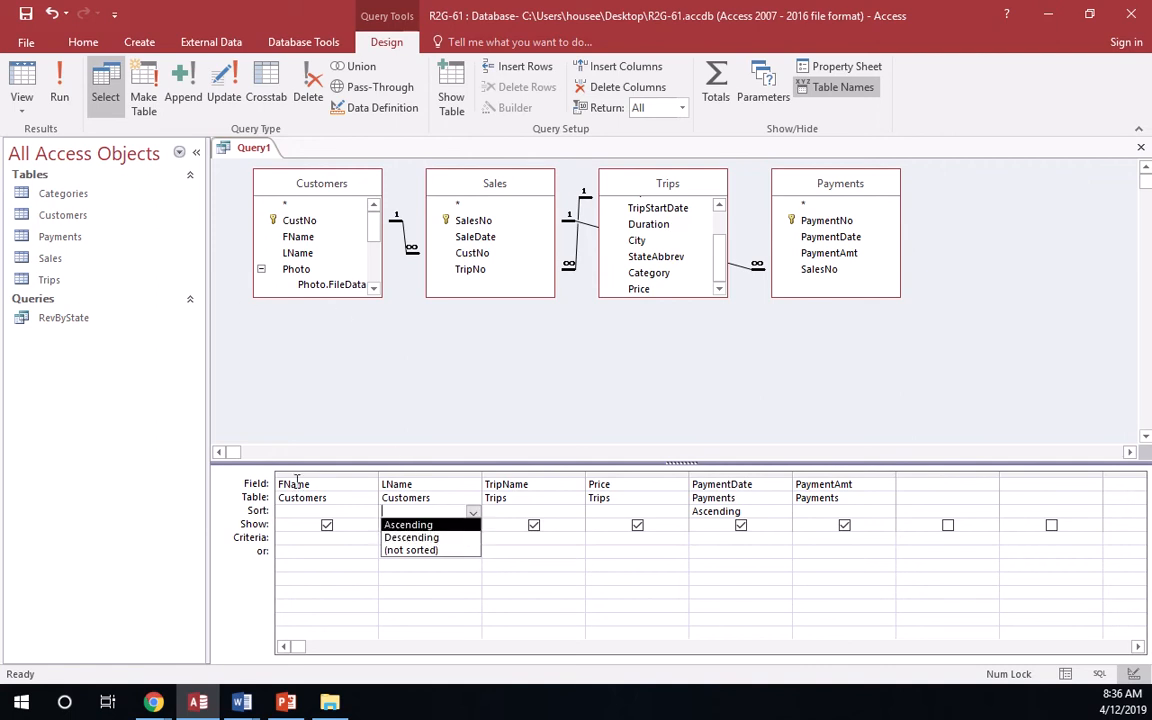
click(424, 526)
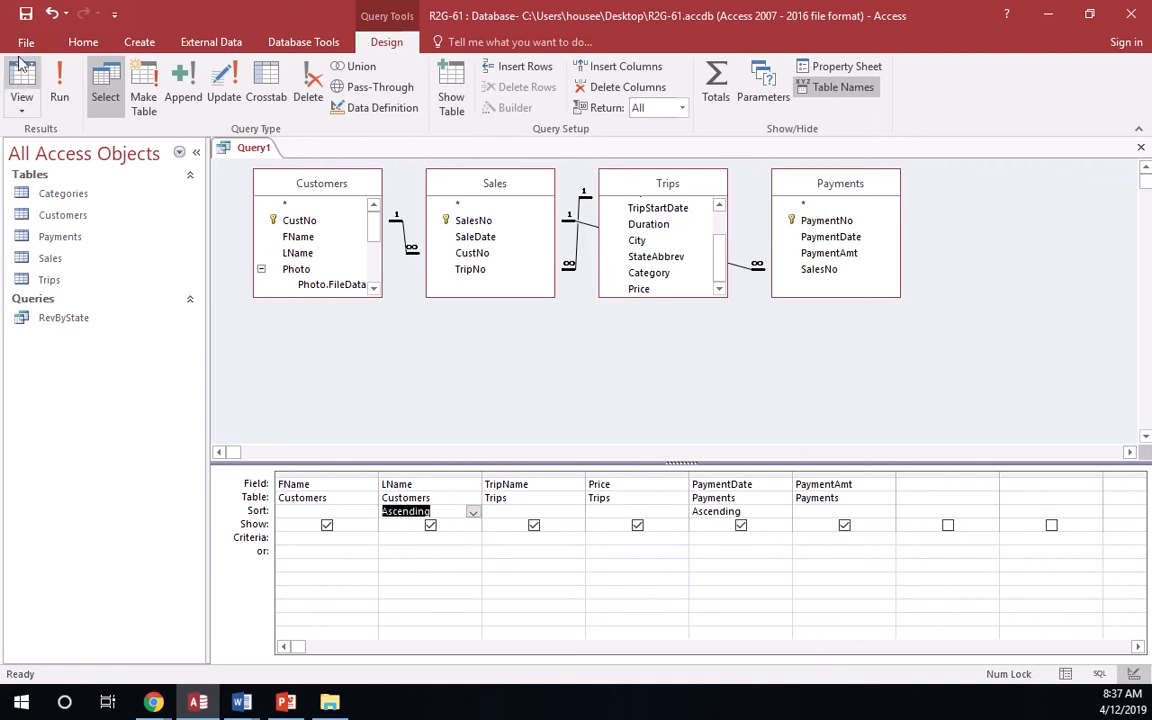
click(29, 104)
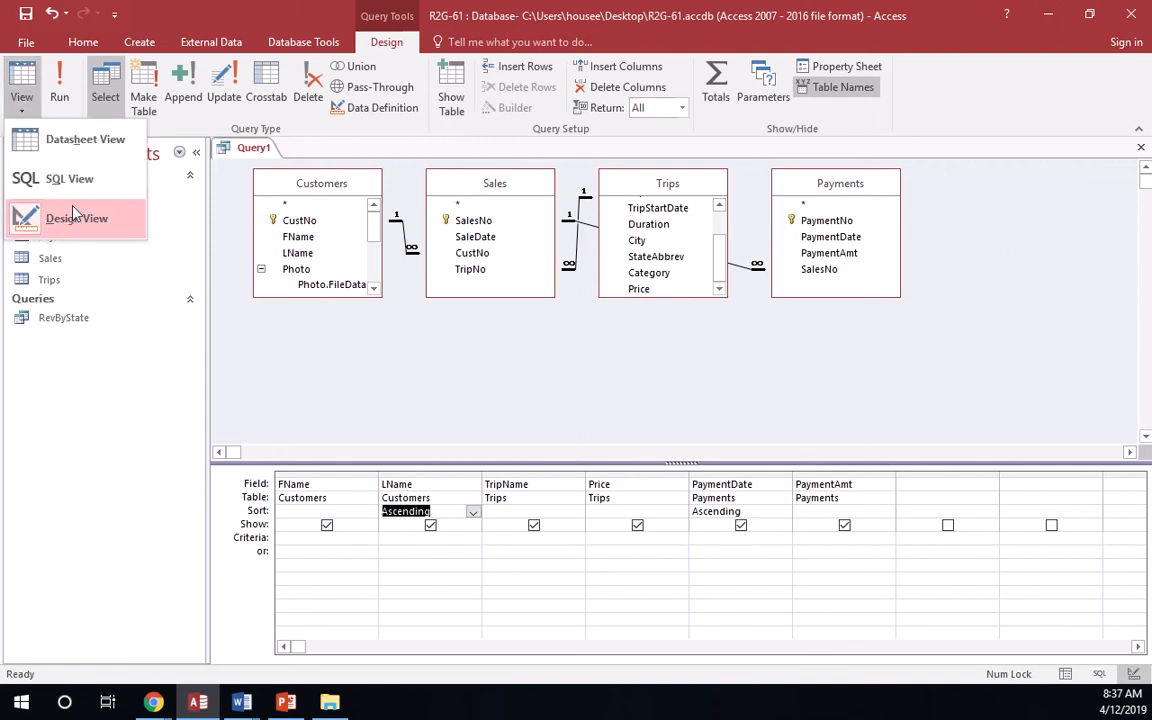
click(88, 143)
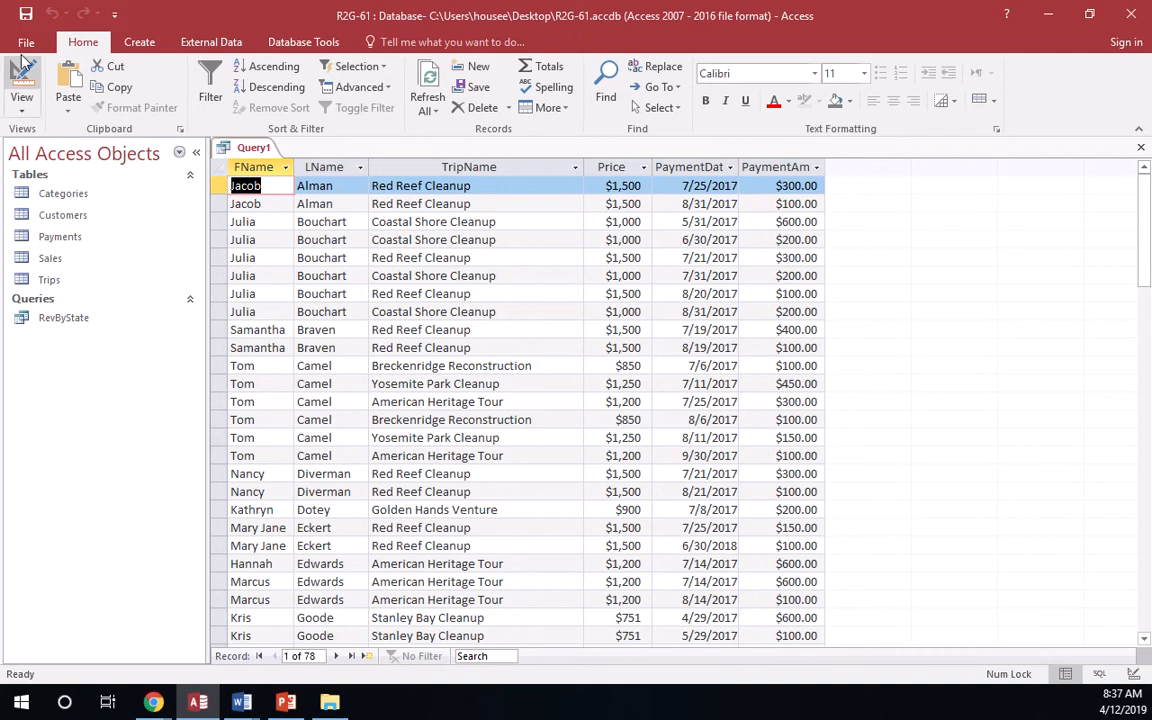
- Save the query under the name CustPayments
click(25, 13)
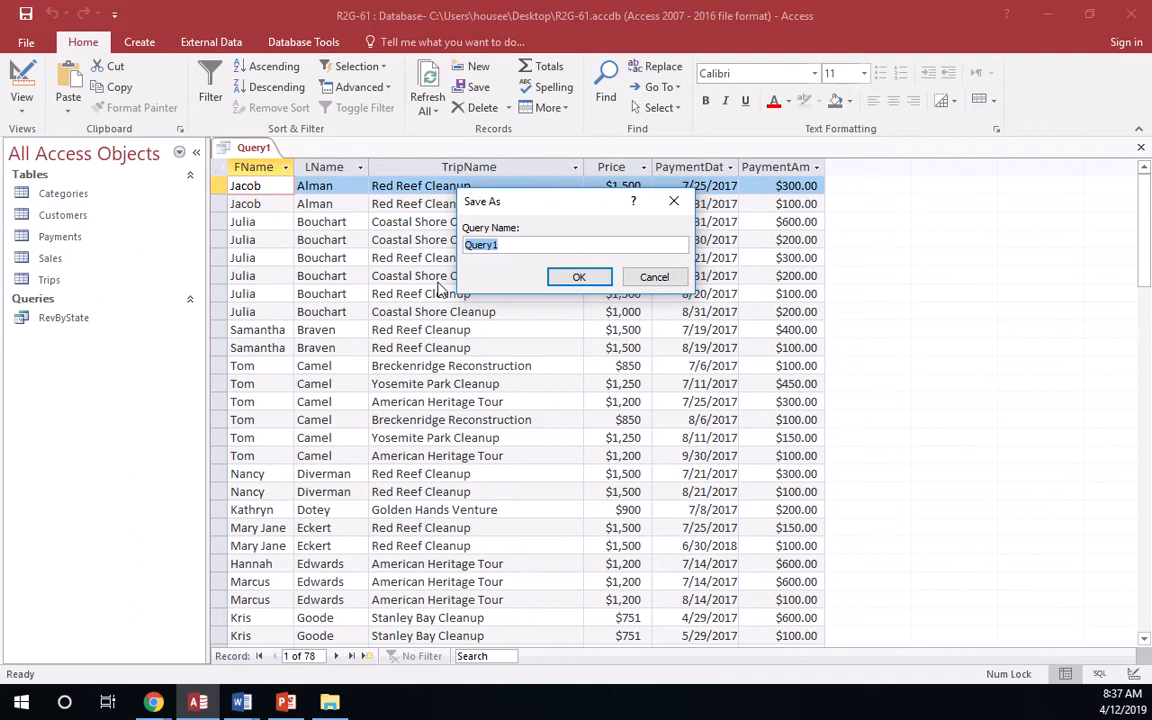
text(CustPayments)
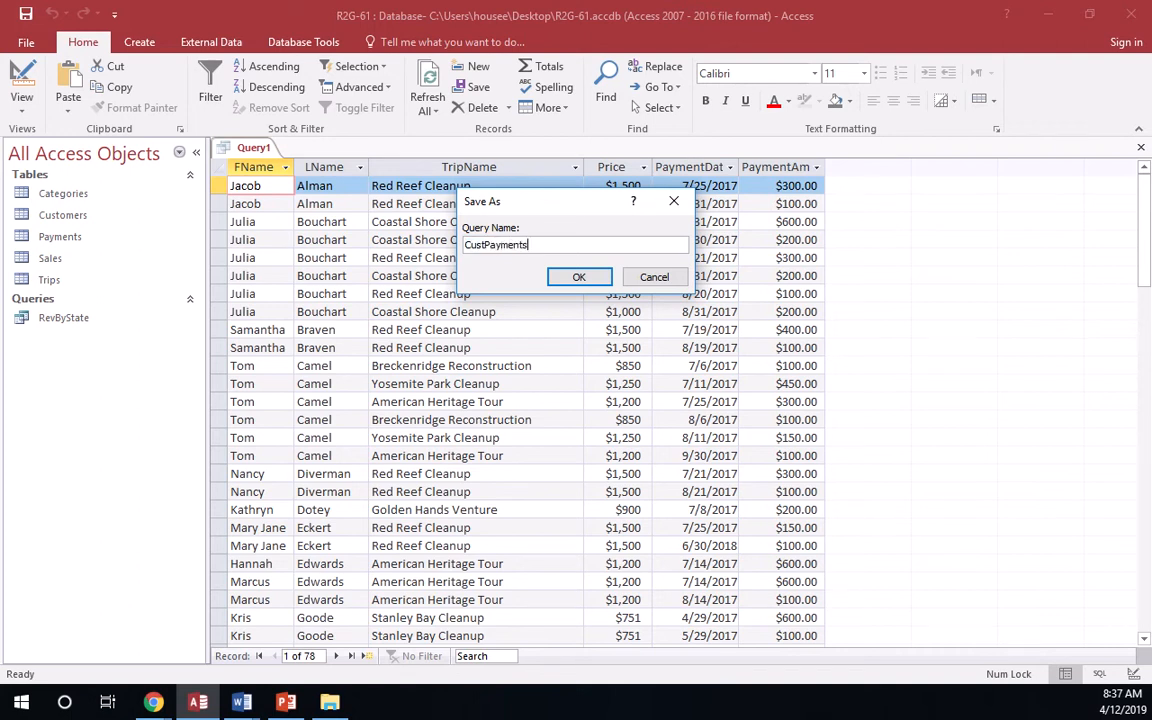
click(587, 277)
click(587, 277)
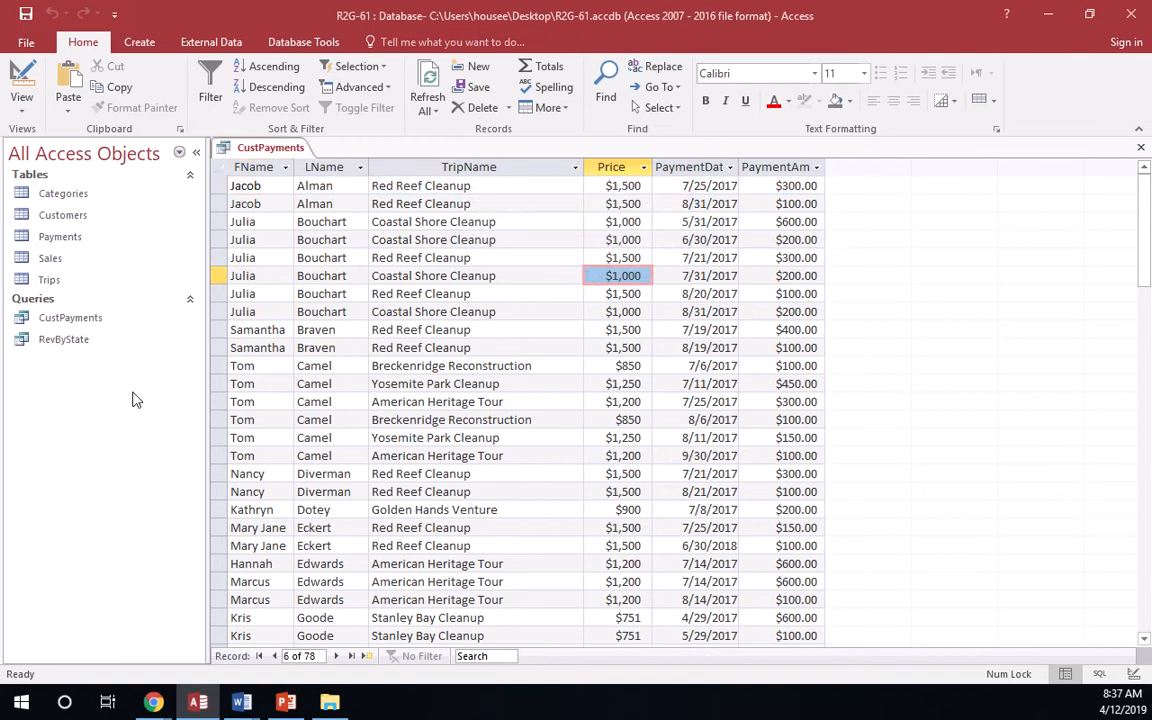
- Examine the SQL statement behind the CustPayments query, and return the query to Design View
click(34, 105)
click(43, 150)
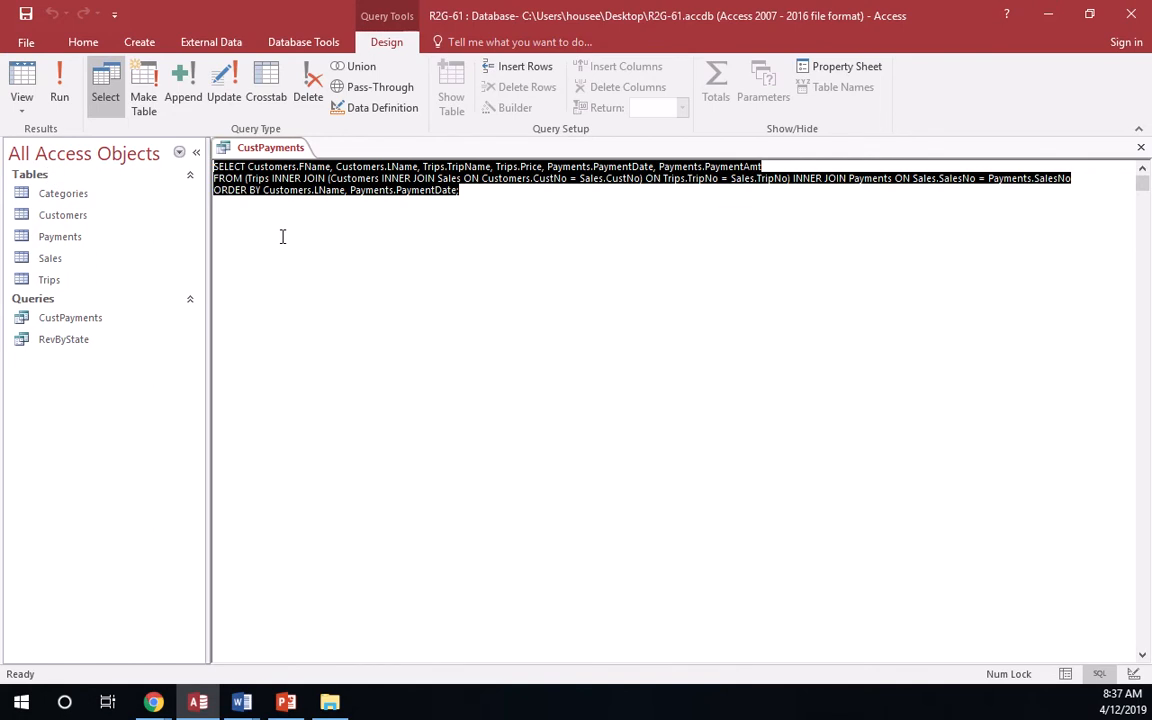
click(330, 179)
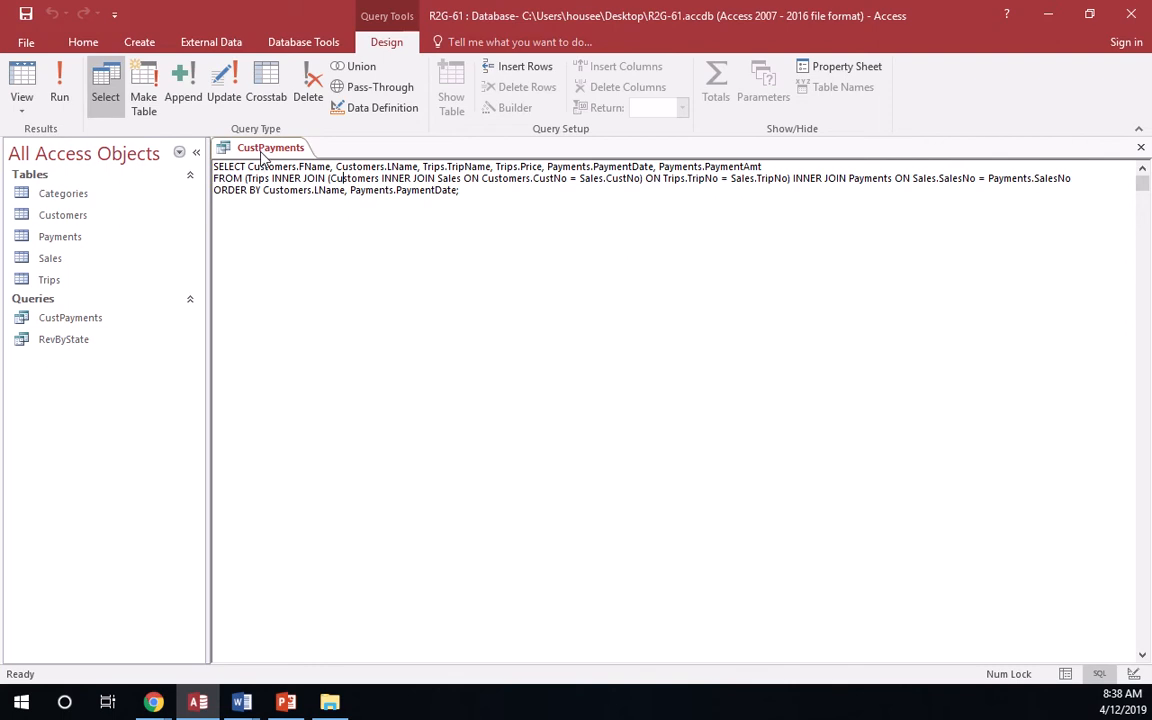
click(24, 108)
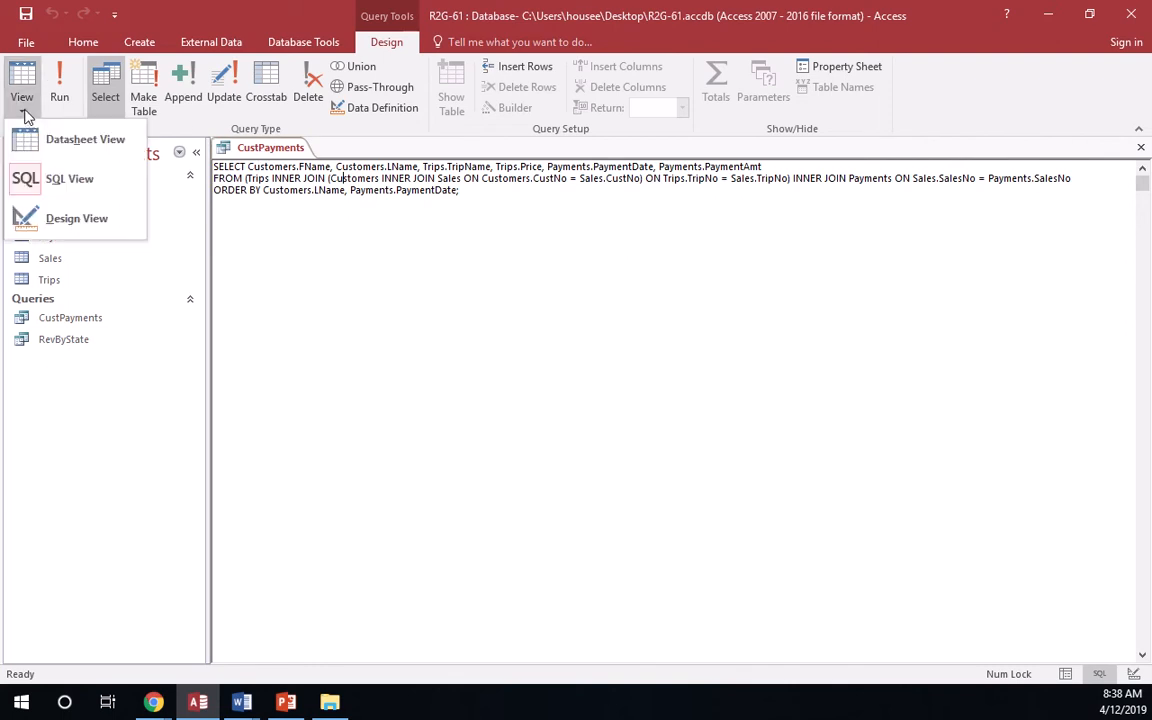
click(70, 218)
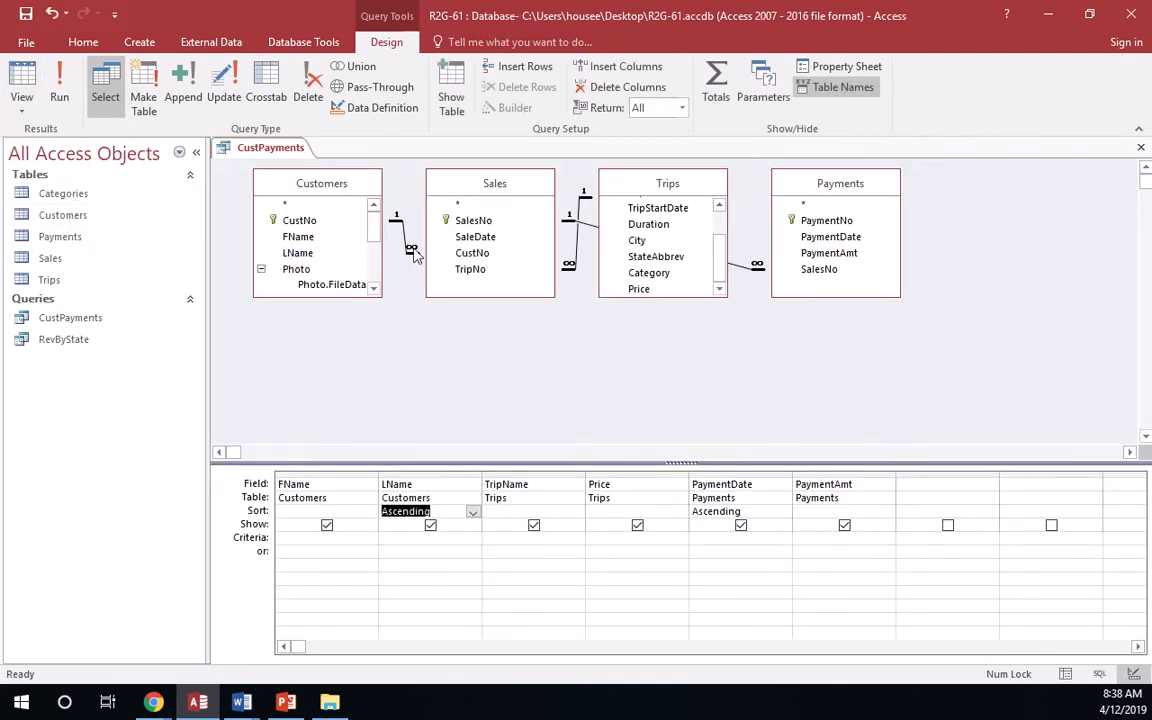
click(450, 320)
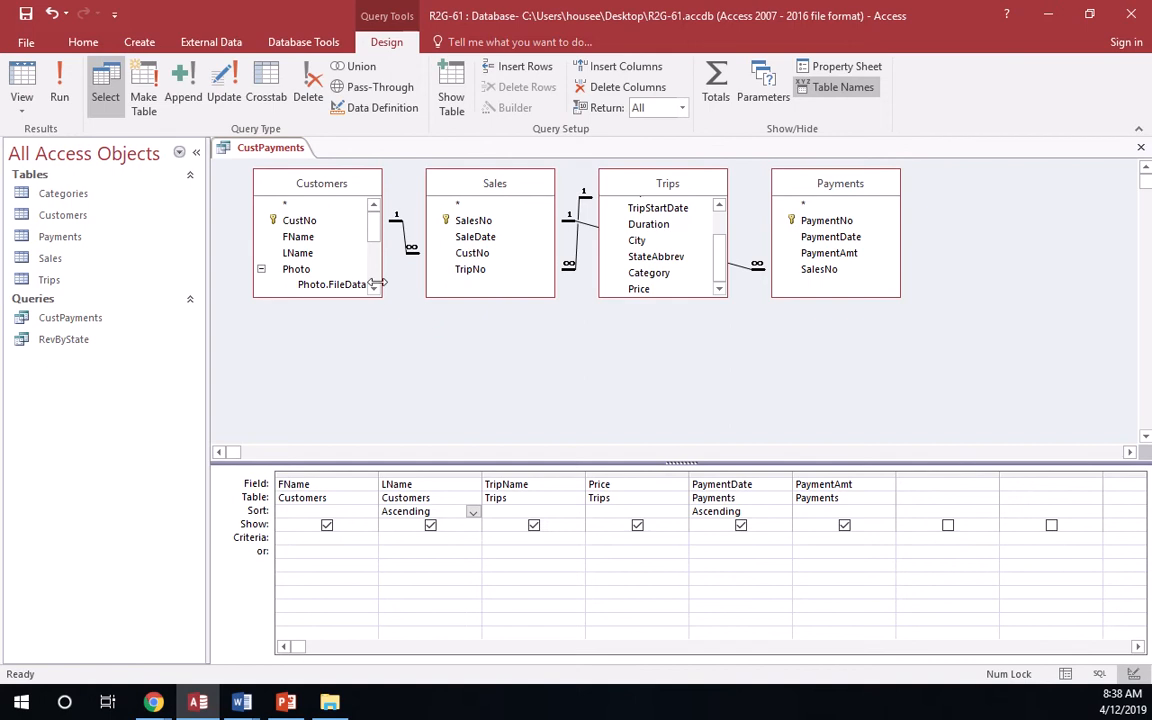
- Switch to the Word document Access Module 6.1 - Improving Queries to check which CustPayments view is required
click(287, 703)
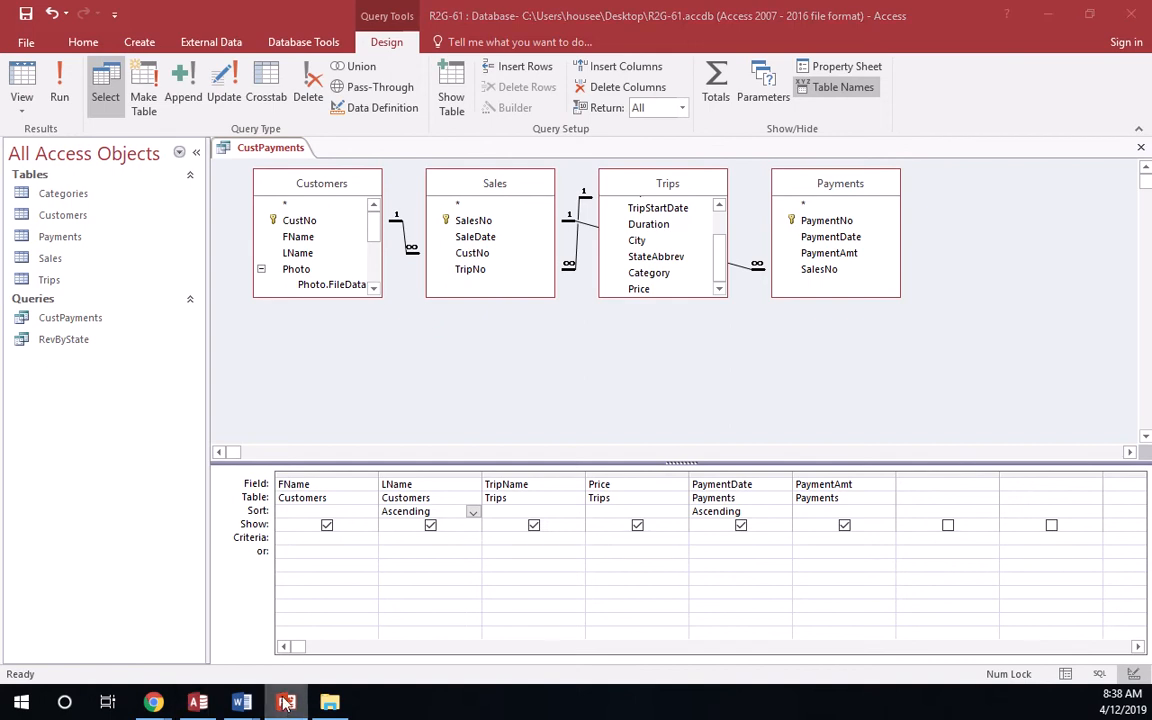
mouse_move(243, 700)
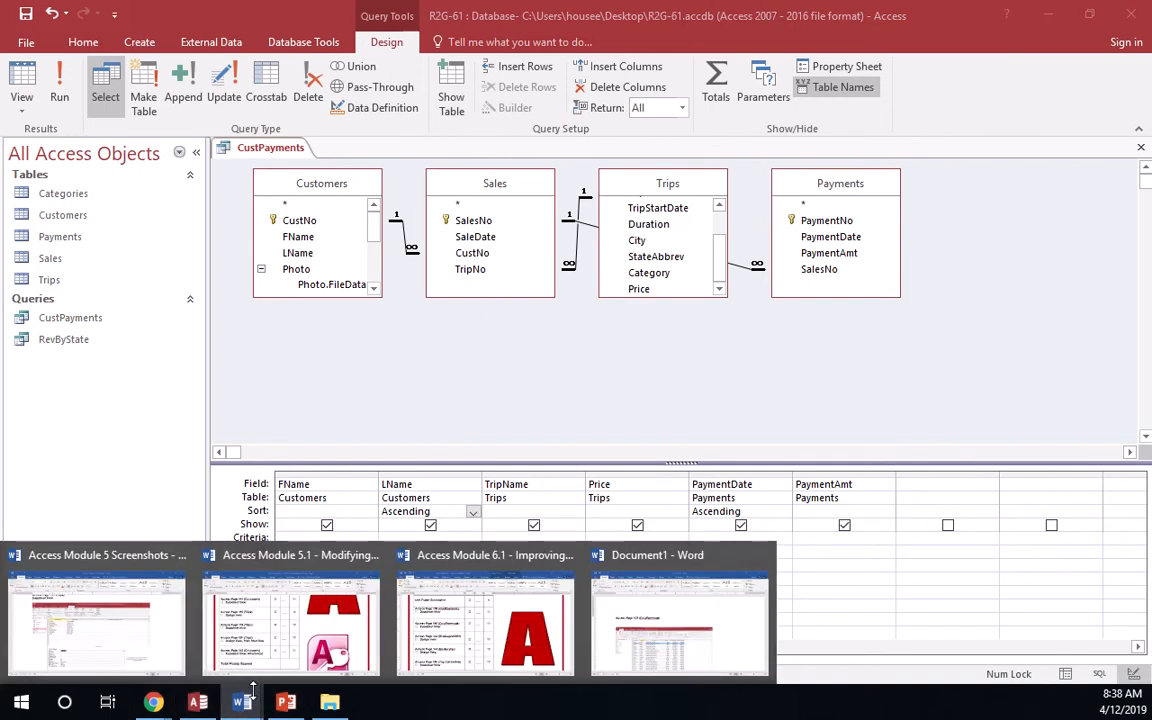
click(452, 612)
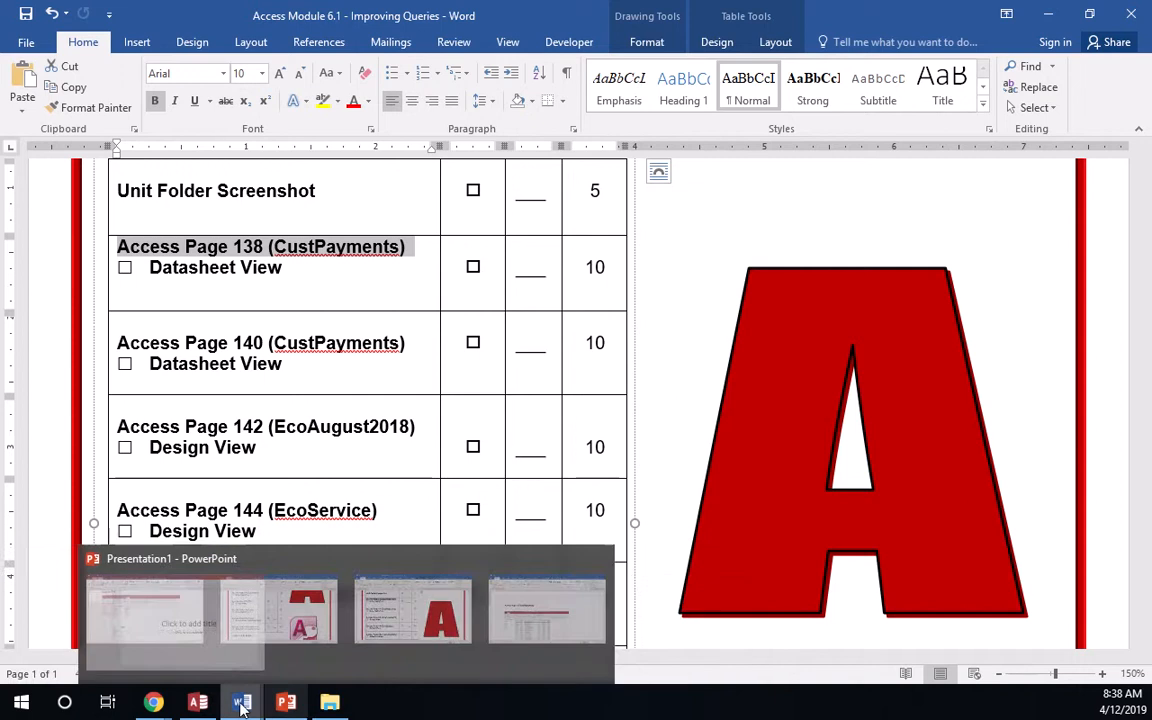
- Switch back to Access and display the CustPayments query in Datasheet View
click(198, 703)
click(22, 116)
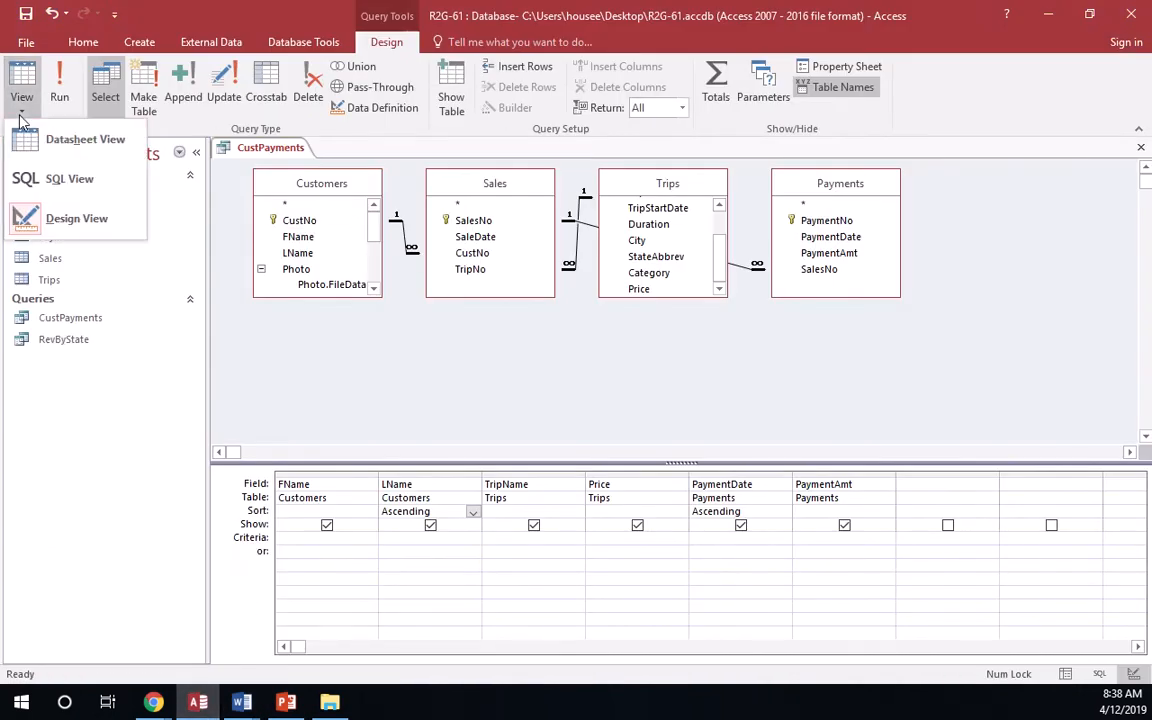
click(51, 134)
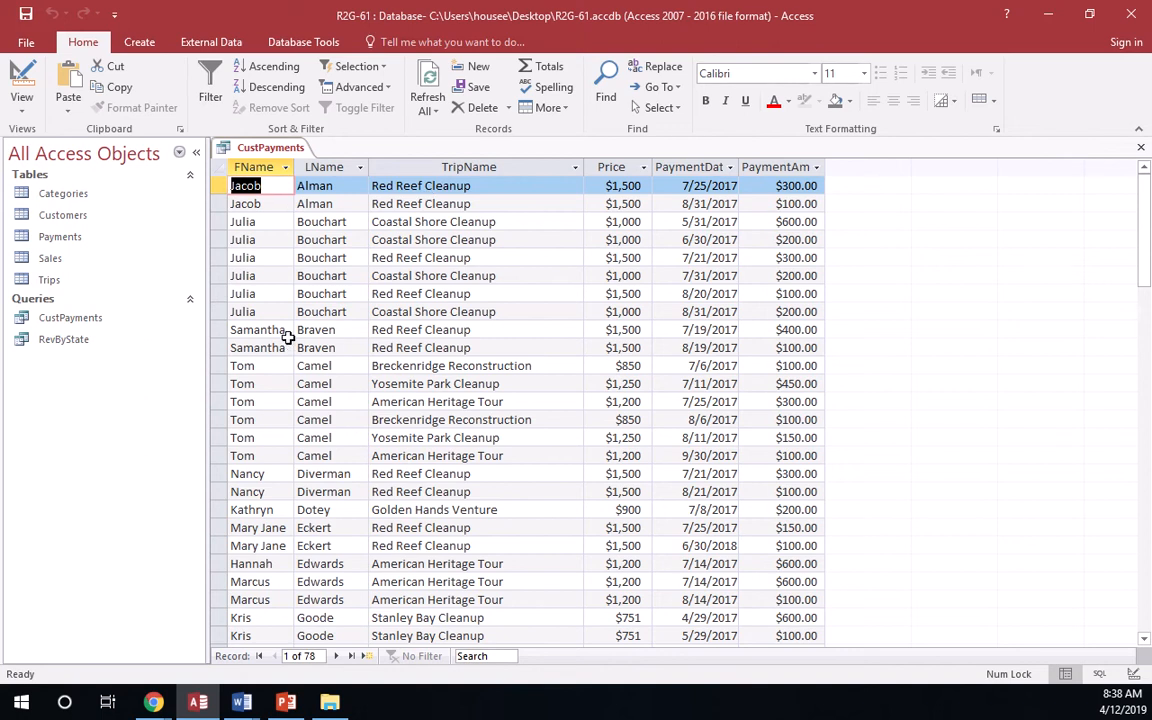
- Switch to Document1 in Word and paste the captured screenshot of the CustPayments datasheet below the existing picture
click(241, 703)
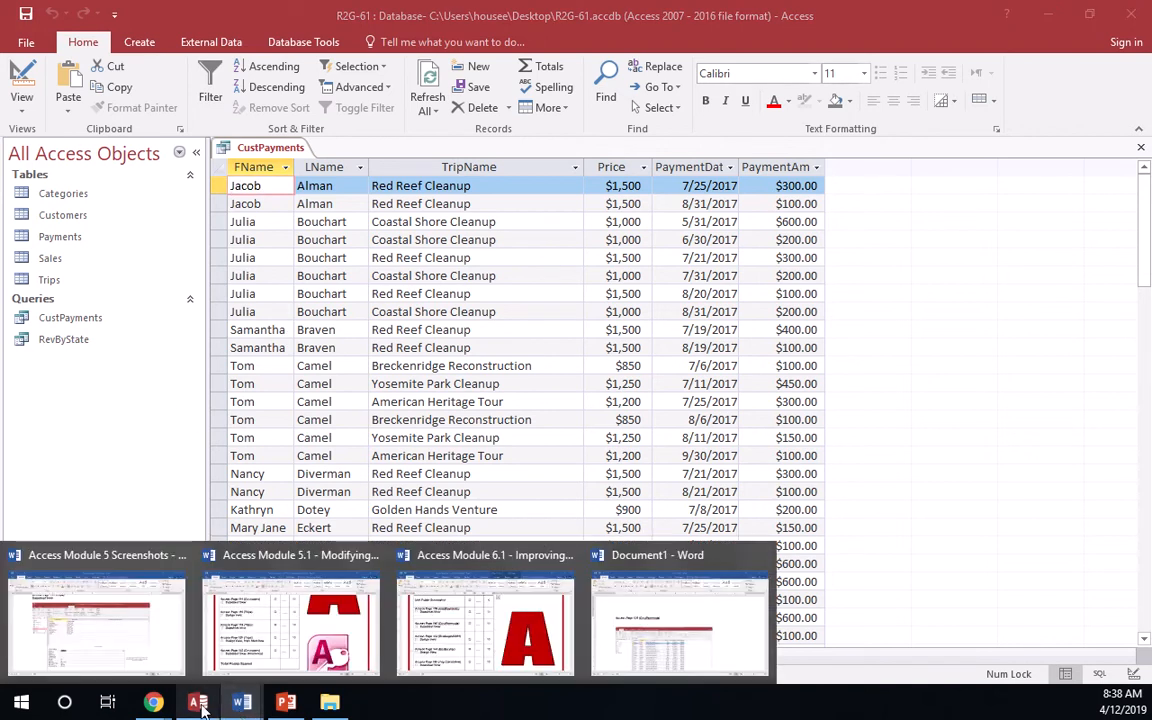
click(668, 636)
scroll(648, 607, down, 5)
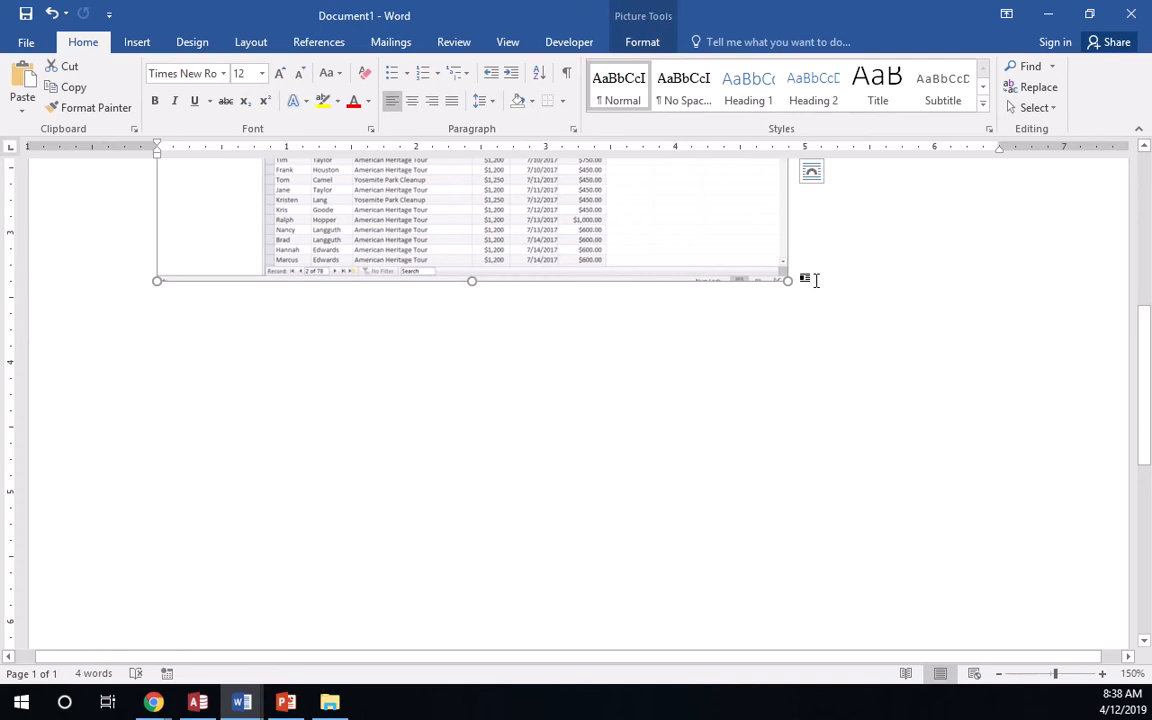
click(815, 278)
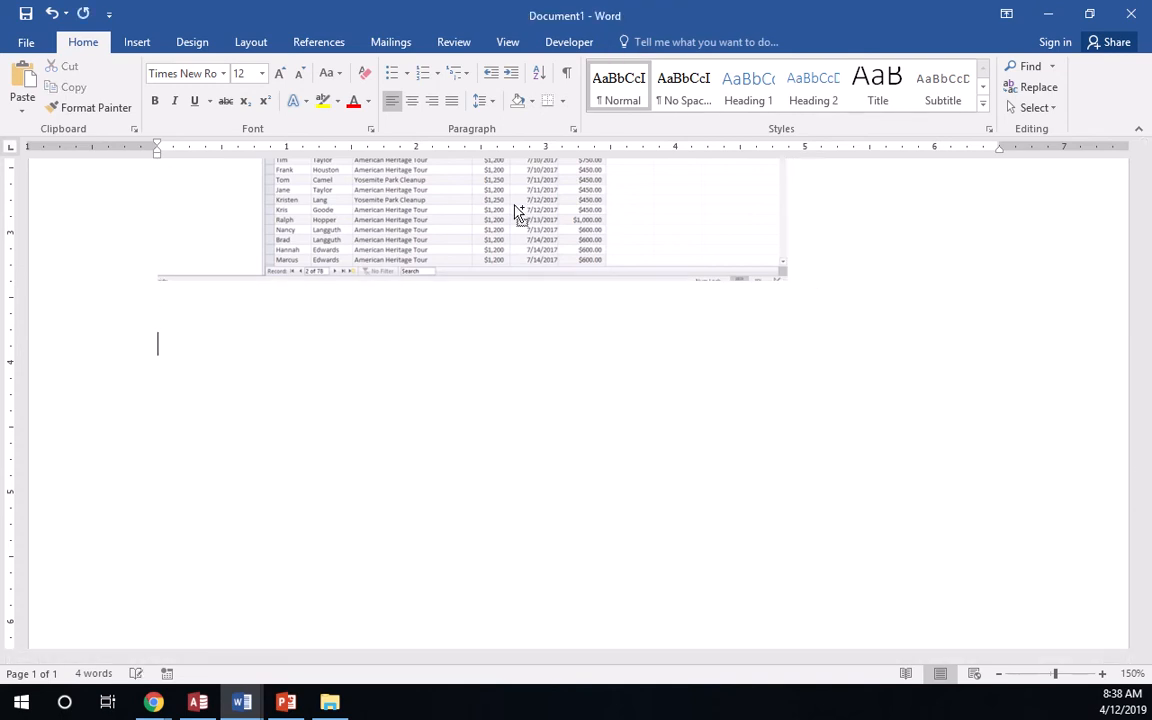
key(ctrl+v)
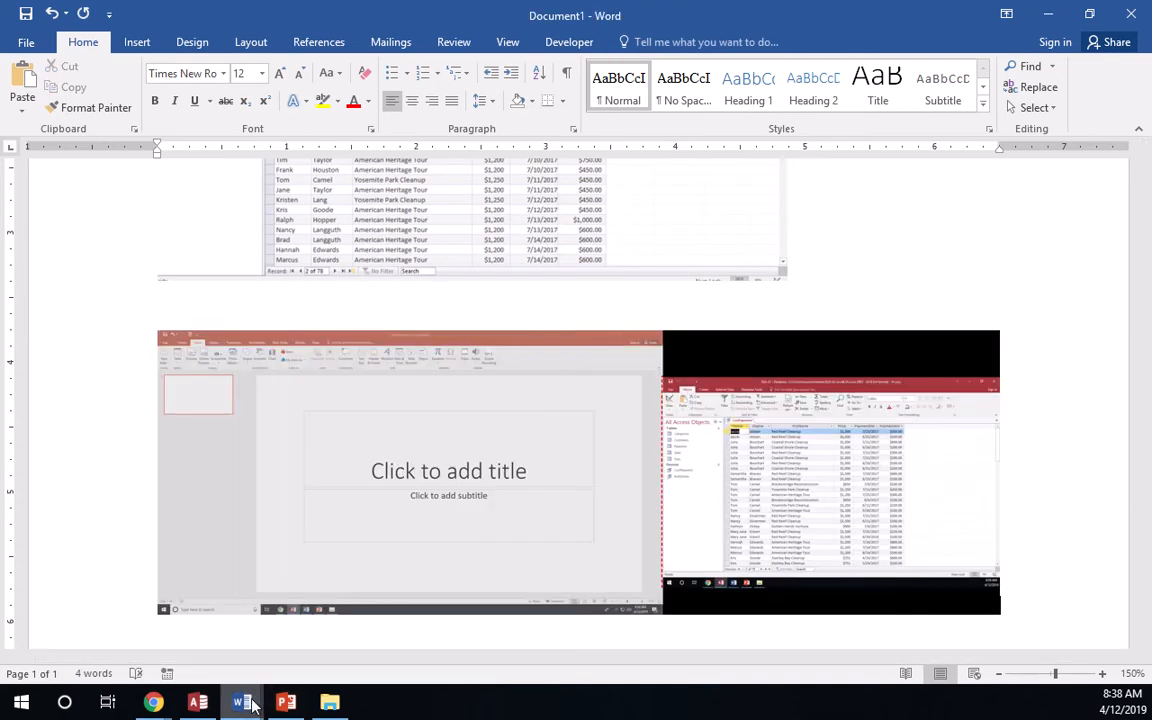
- Copy the heading "Access Page 140 (CustPayments)" from Access Module 6.1 - Improving Queries and paste it above the new screenshot in Document1
mouse_move(236, 706)
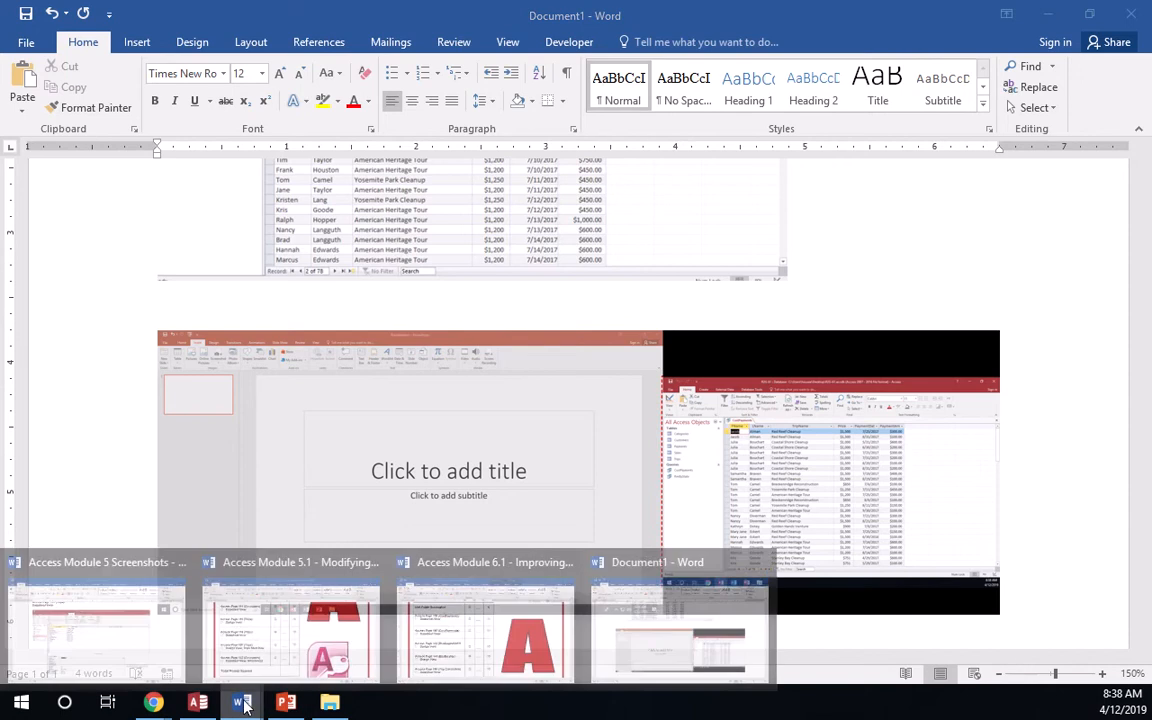
click(489, 630)
click(270, 267)
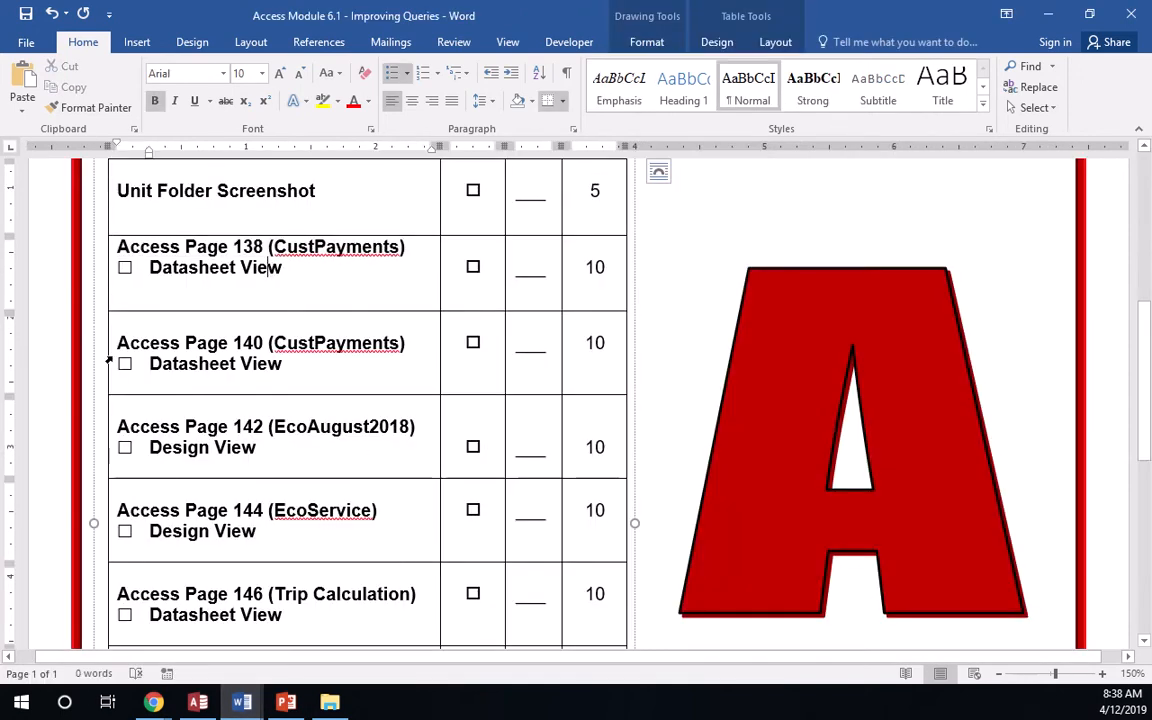
drag(130, 343, 410, 342)
key(ctrl+c)
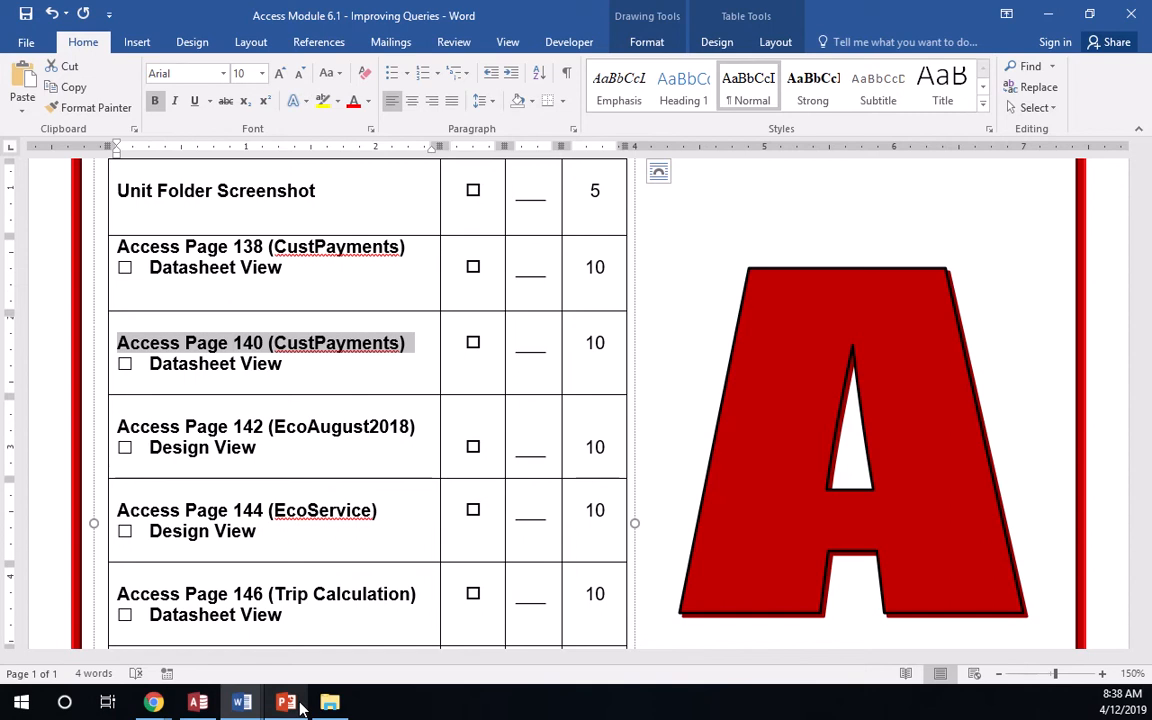
mouse_move(286, 703)
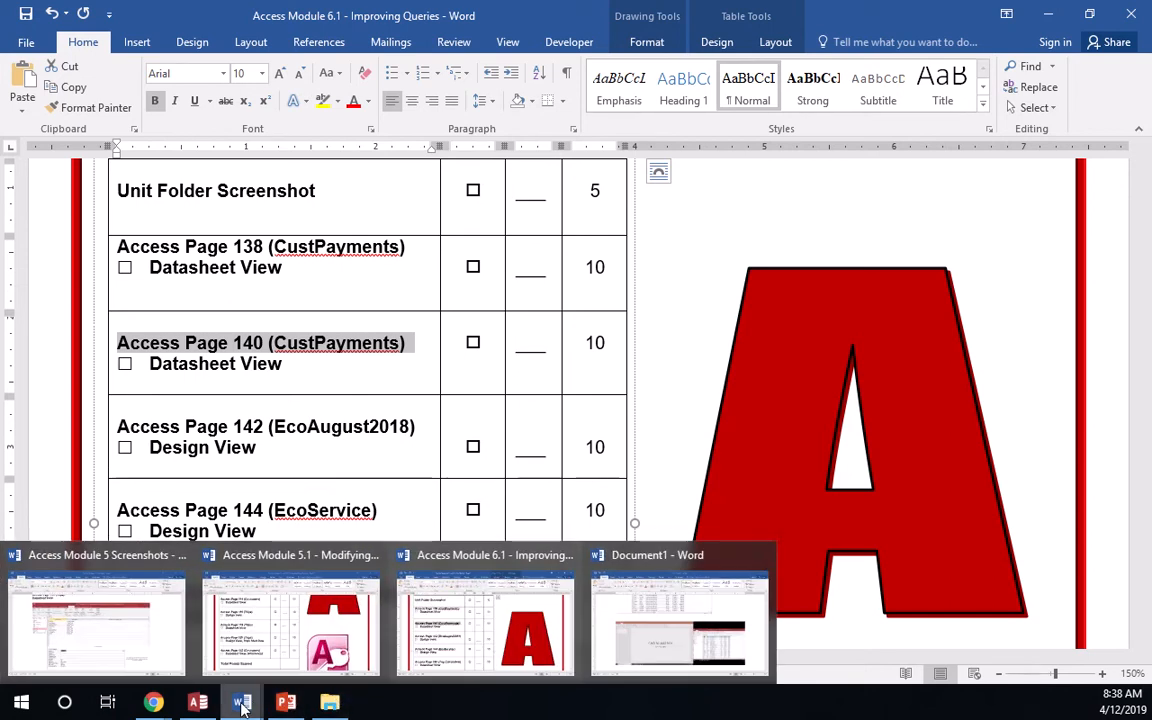
click(665, 600)
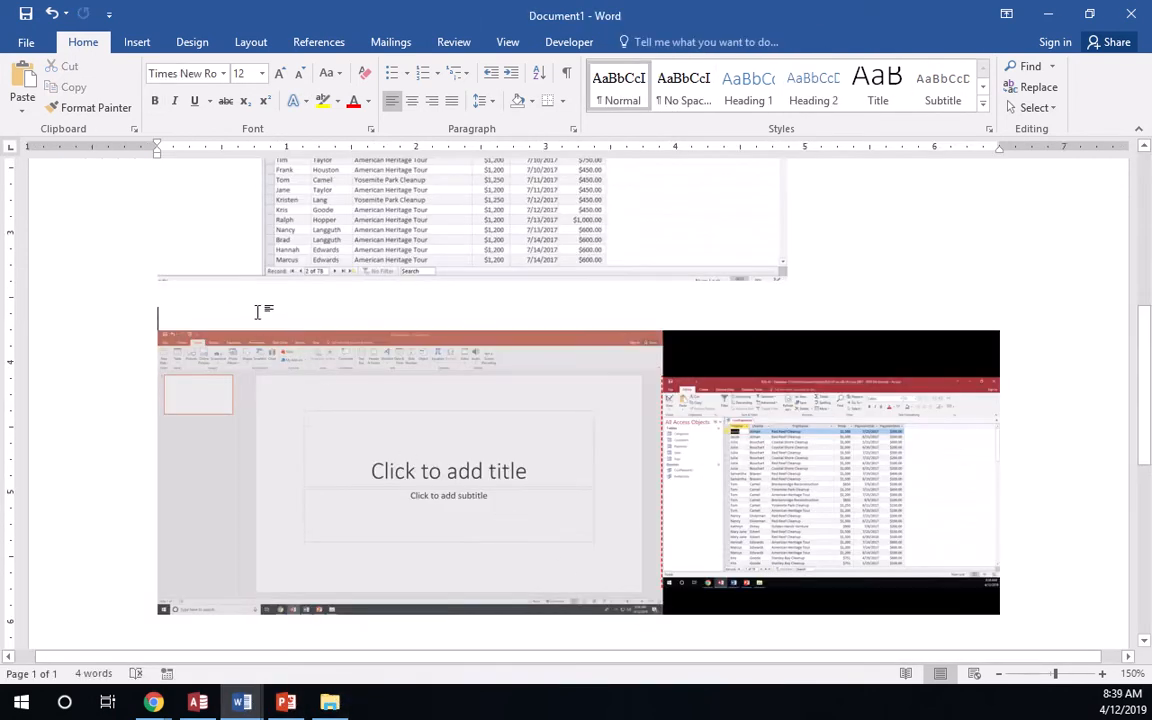
key(ctrl+v)
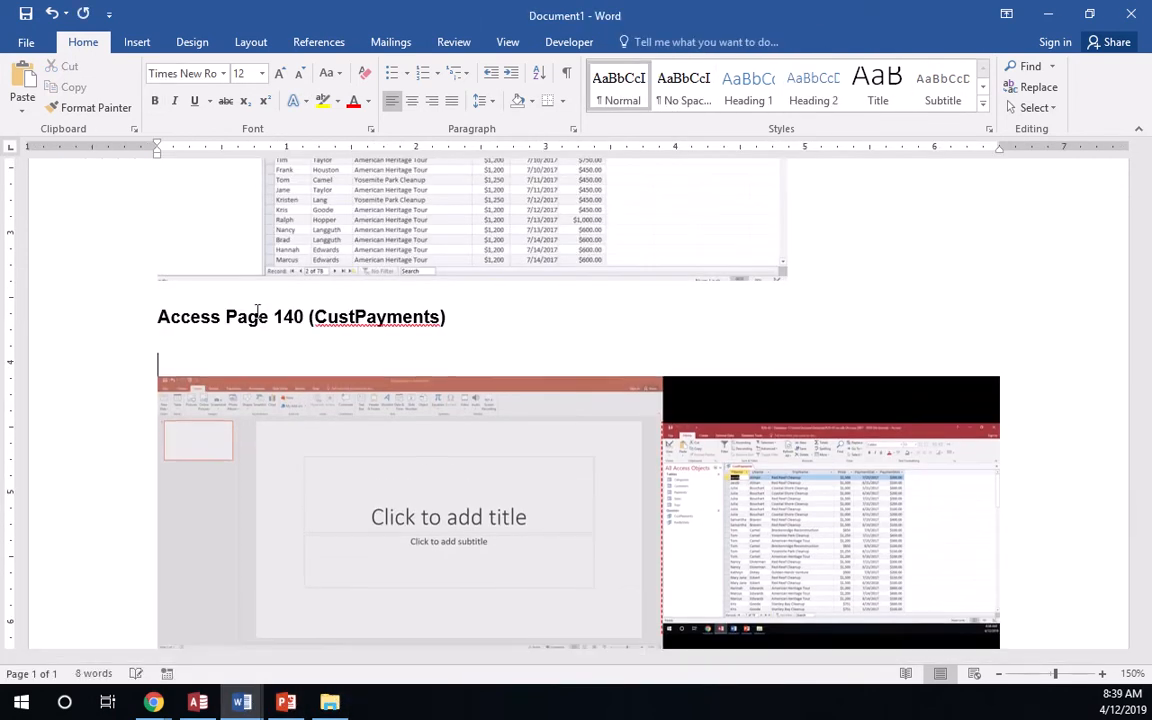
- Start cropping the pasted screenshot under the Access Page 140 (CustPayments) heading
click(452, 481)
click(648, 43)
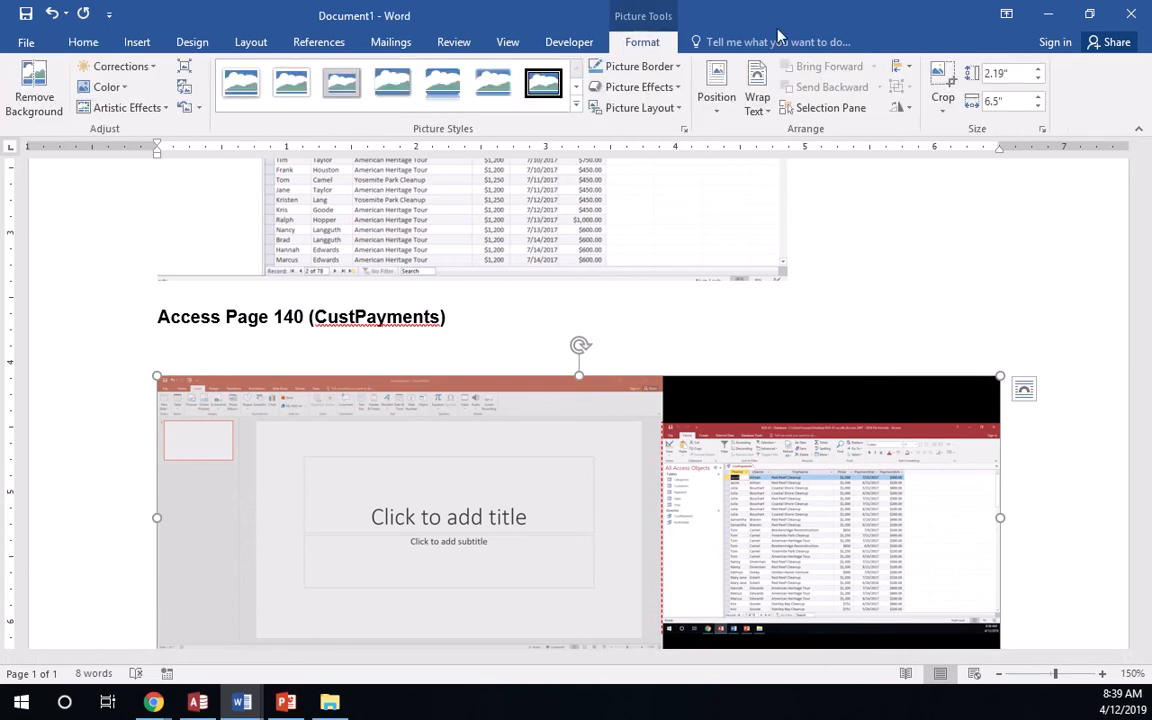
click(945, 85)
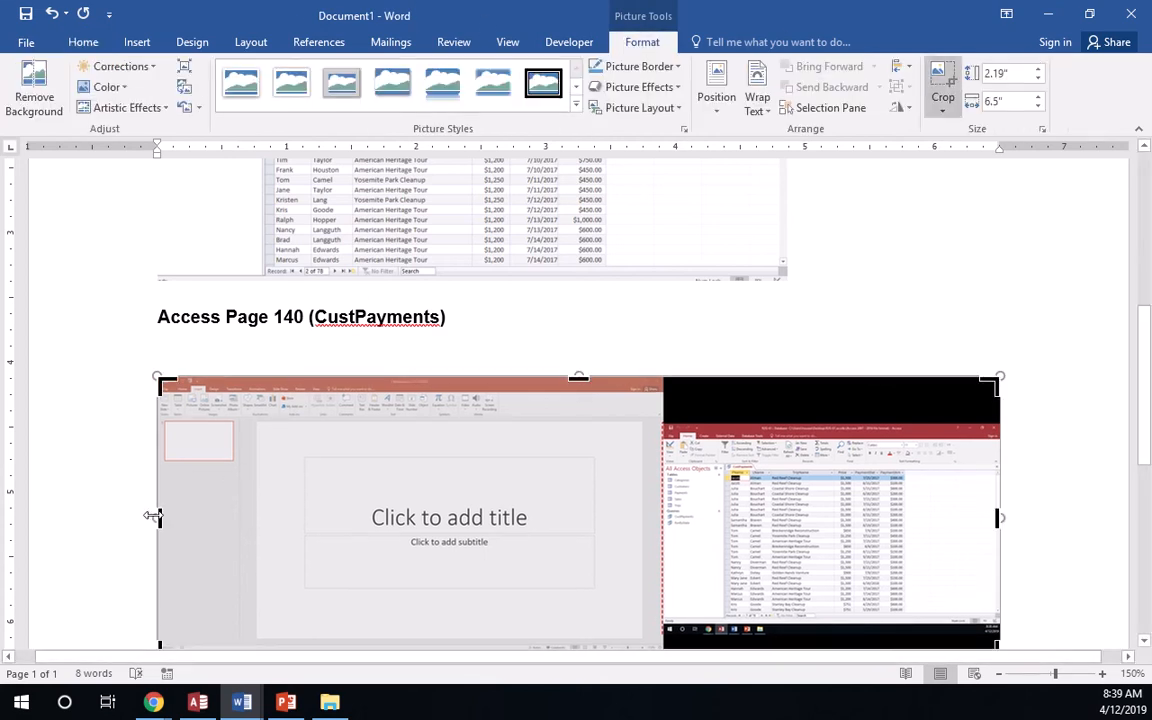